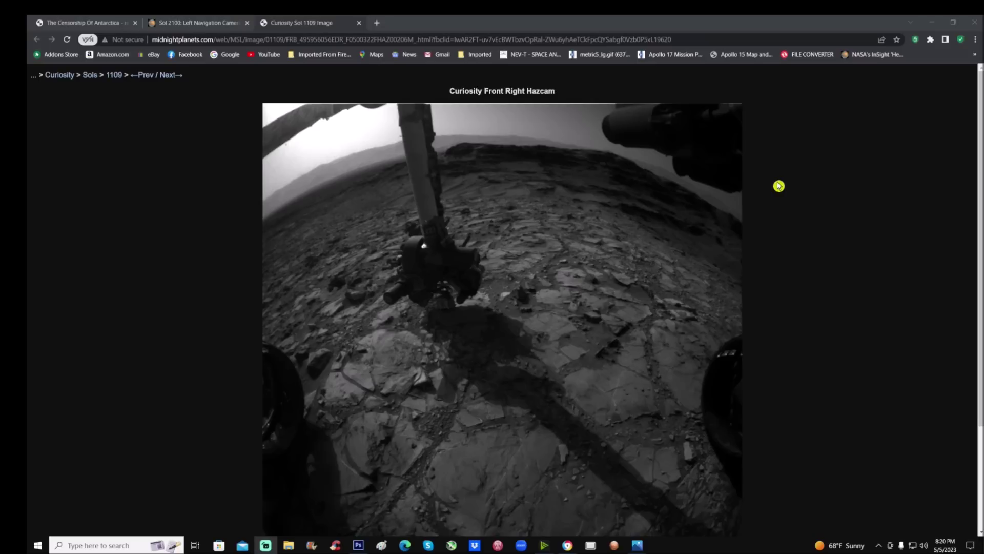
Step: Switch from Chrome to Photoshop, where the Curiosity Sol 1109 Front Right Hazcam image is open
click(358, 545)
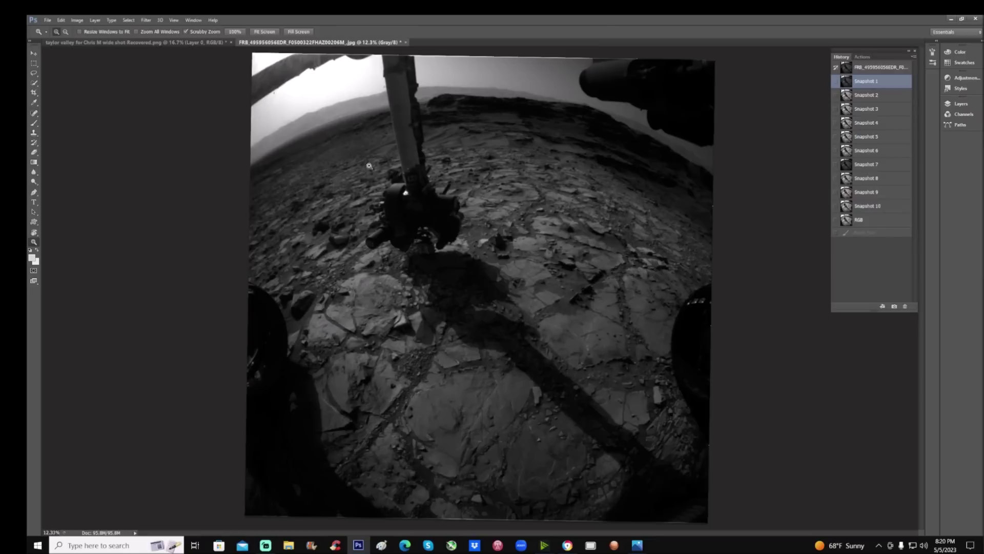
Step: Zoom in closely on the rover arm area of the Hazcam image
drag(334, 172, 384, 187)
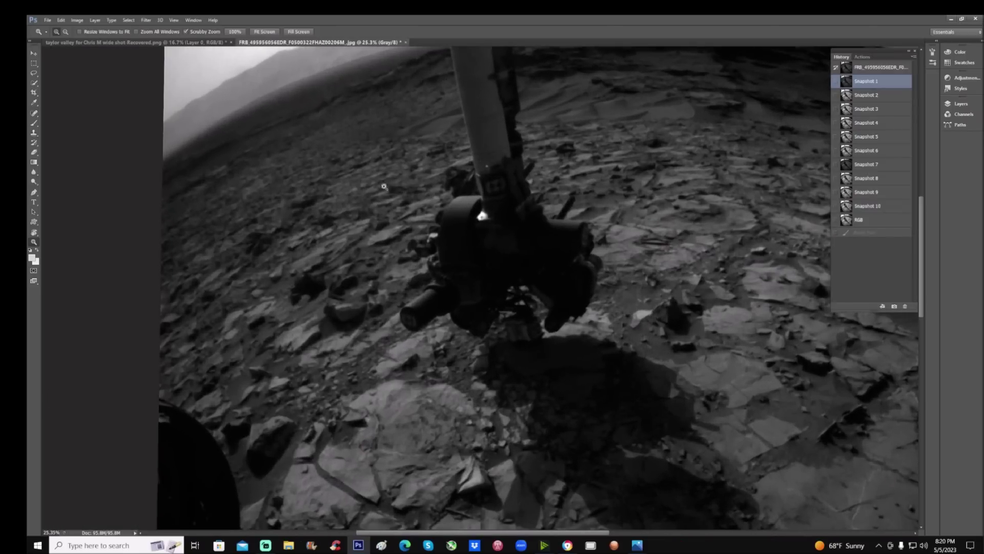
drag(553, 533, 532, 534)
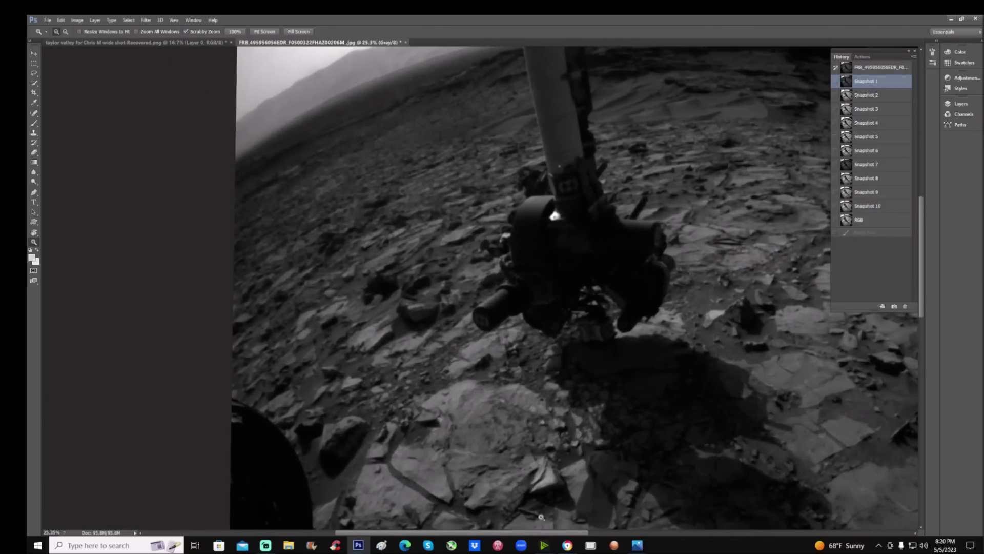
scroll(651, 359, up, 5)
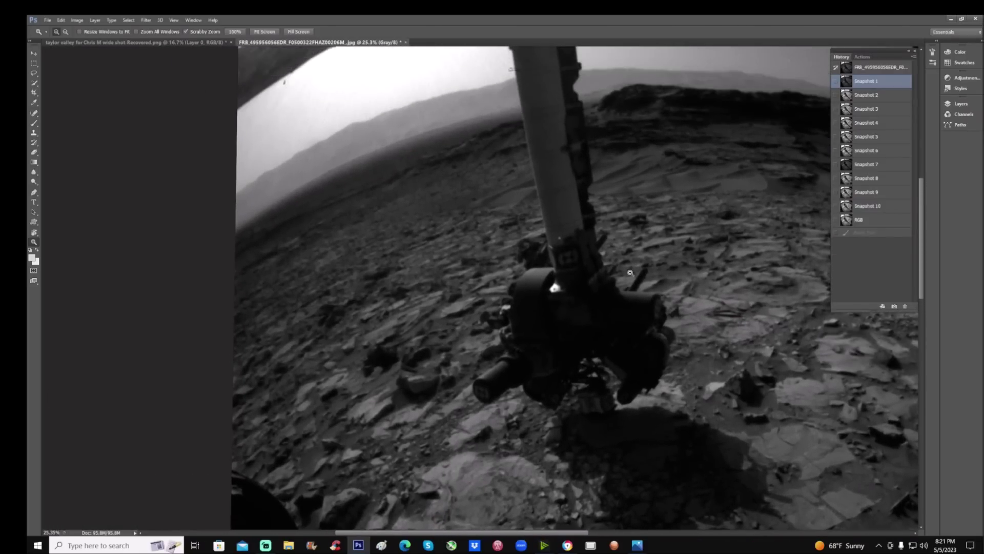
drag(634, 224, 645, 210)
Step: Paint white circles and arrows marking structures beside the arm and beneath its turret
key(b)
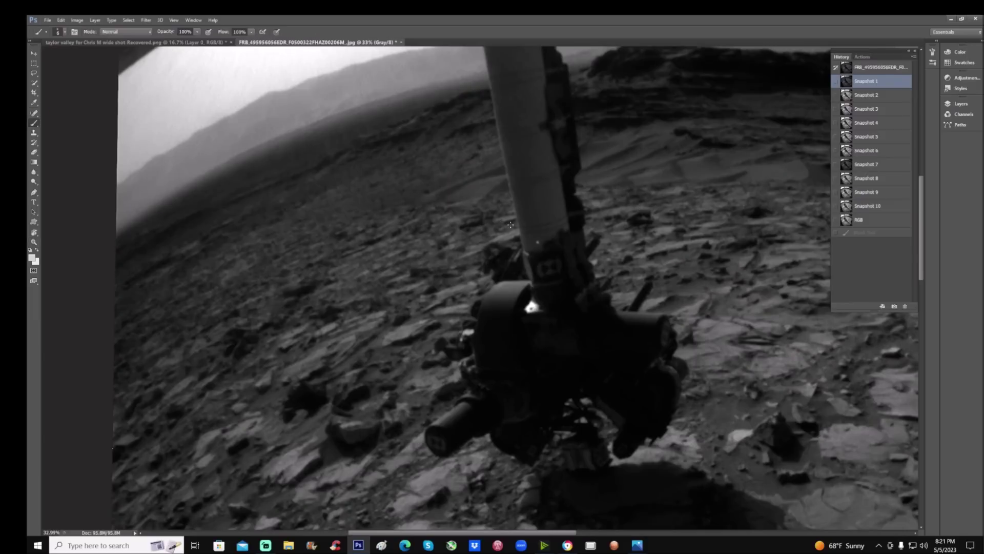
mouse_move(511, 224)
mouse_down()
mouse_move(481, 222)
mouse_move(458, 245)
mouse_move(455, 268)
mouse_move(487, 285)
mouse_up()
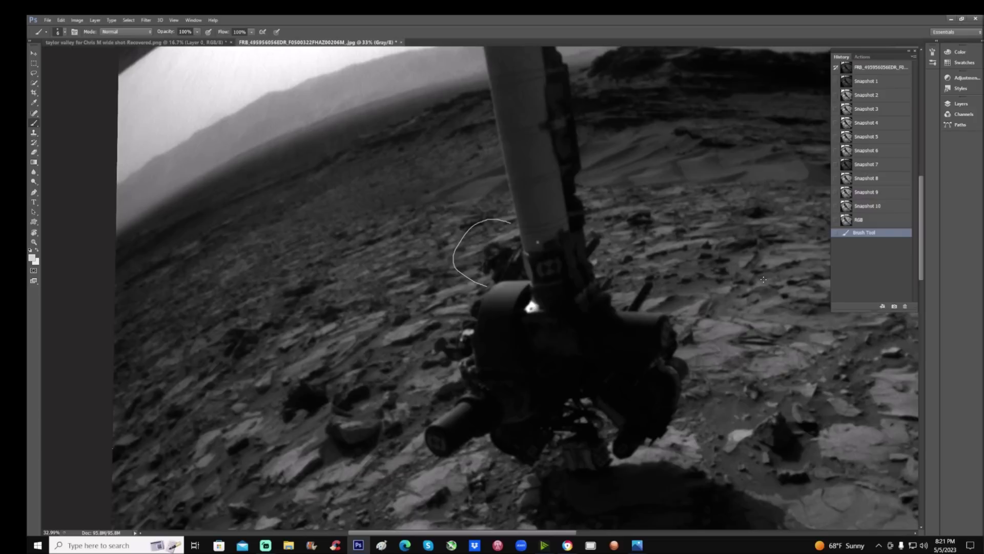
mouse_move(782, 248)
mouse_down()
mouse_move(615, 244)
mouse_move(633, 231)
mouse_move(637, 255)
mouse_up()
mouse_move(771, 287)
mouse_down()
mouse_move(667, 285)
mouse_move(697, 304)
mouse_up()
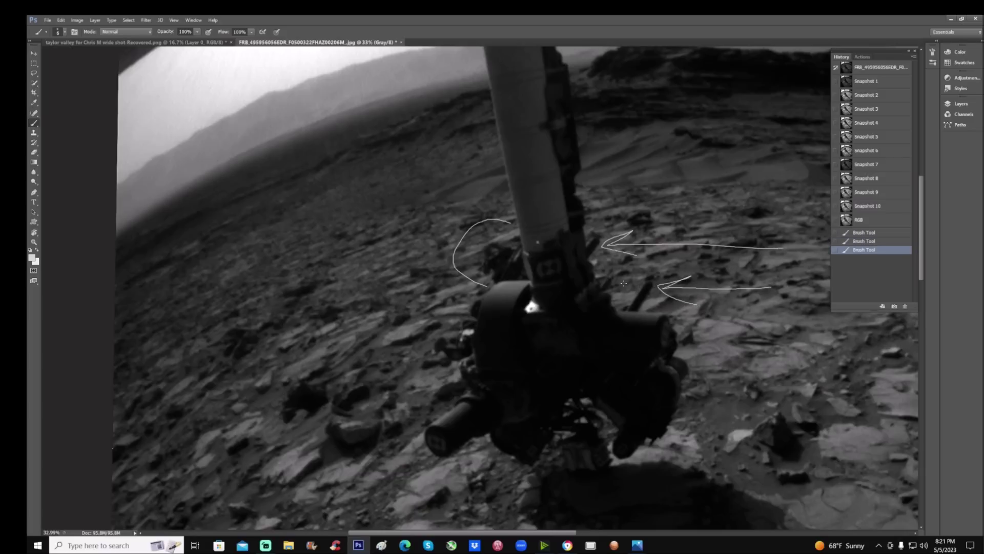
mouse_move(650, 262)
mouse_down()
mouse_move(612, 277)
mouse_move(613, 268)
mouse_move(611, 280)
mouse_move(635, 279)
mouse_up()
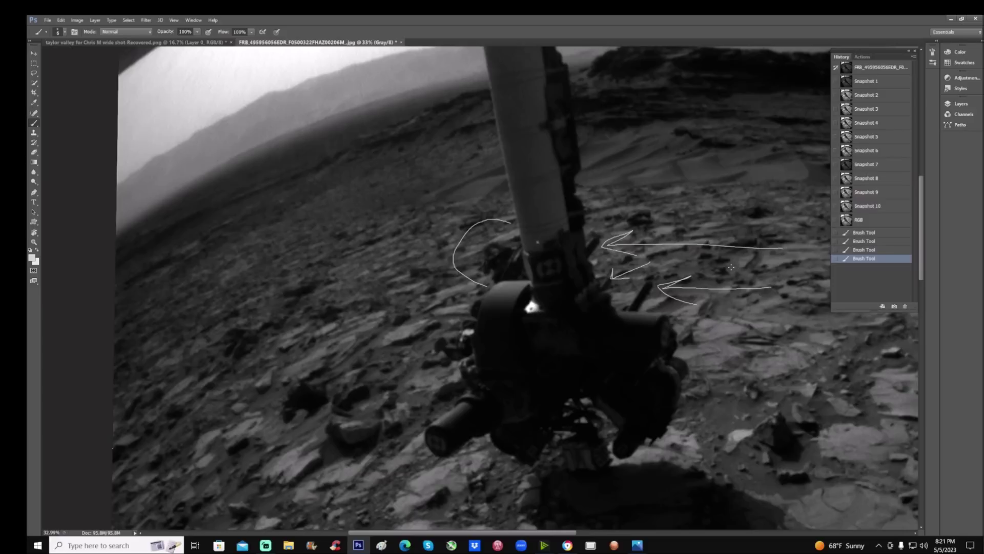
mouse_move(599, 426)
mouse_down()
mouse_move(545, 445)
mouse_move(566, 491)
mouse_move(635, 466)
mouse_move(597, 436)
mouse_up()
mouse_move(732, 479)
mouse_down()
mouse_move(656, 477)
mouse_move(670, 468)
mouse_move(682, 489)
mouse_up()
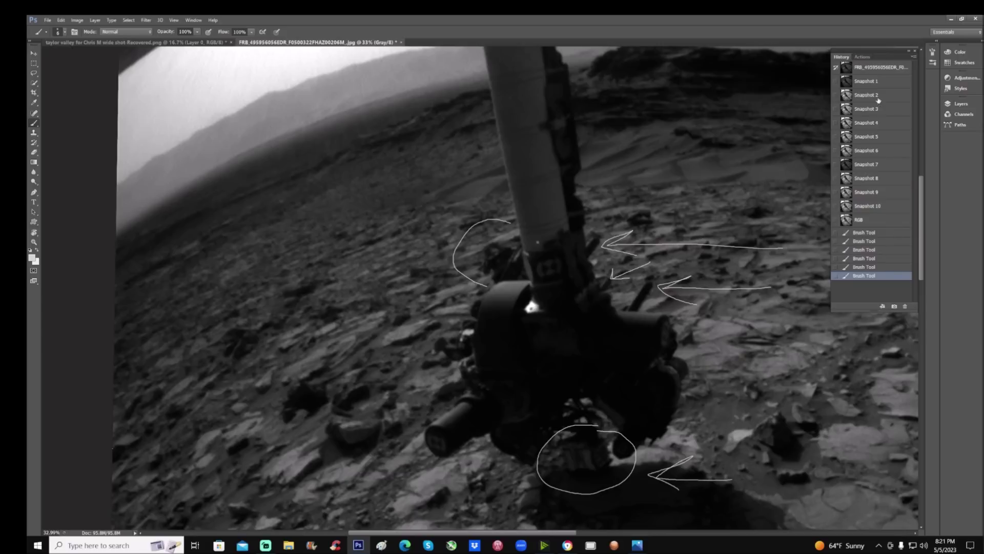
Step: Revert to Snapshot 1 and pan over to the horizon band
click(879, 81)
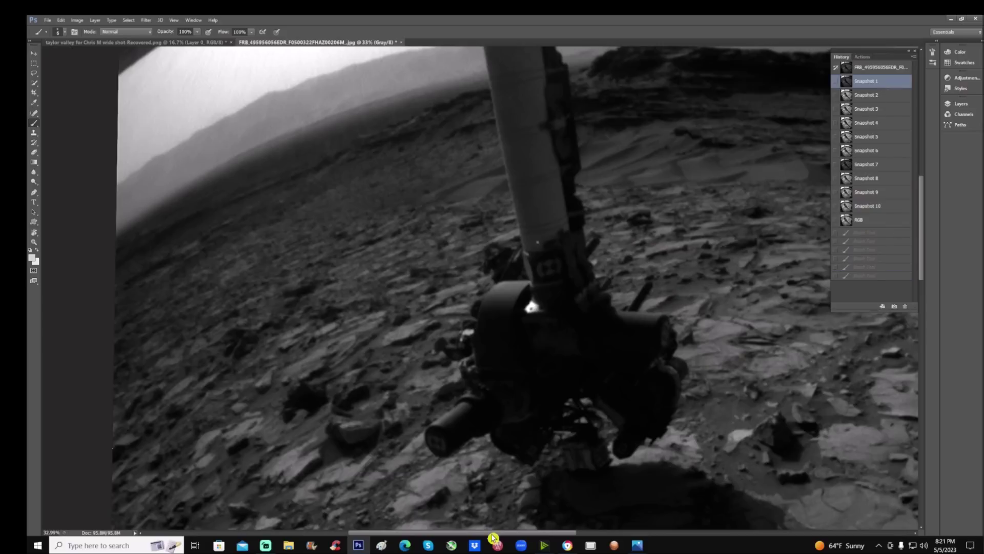
scroll(439, 373, left, 5)
scroll(440, 373, up, 5)
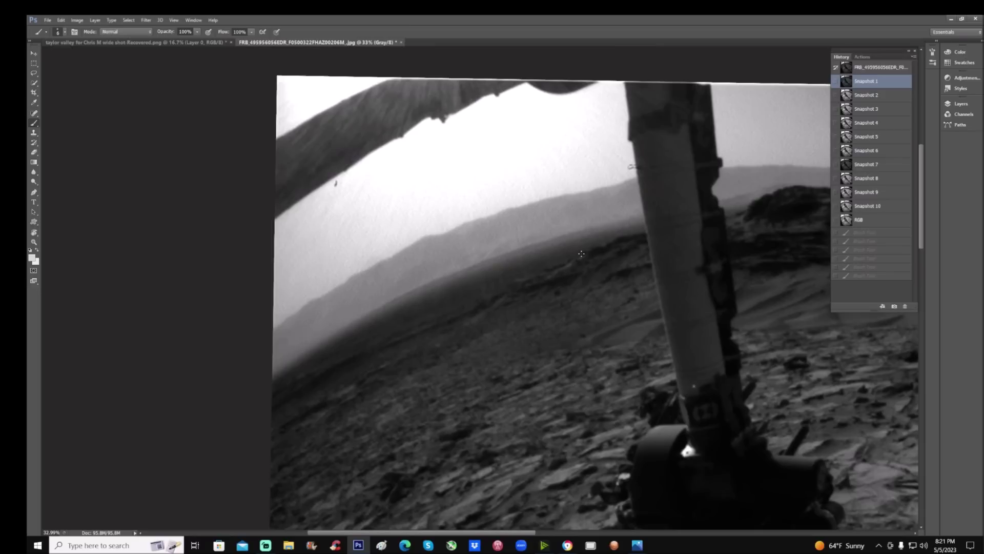
Step: Outline the horizon band with white loops, lines and an upward arrow, then revert to Snapshot 1
mouse_move(581, 253)
mouse_down()
mouse_move(476, 278)
mouse_move(282, 352)
mouse_move(257, 414)
mouse_move(335, 422)
mouse_move(565, 350)
mouse_move(647, 290)
mouse_move(606, 247)
mouse_move(553, 255)
mouse_up()
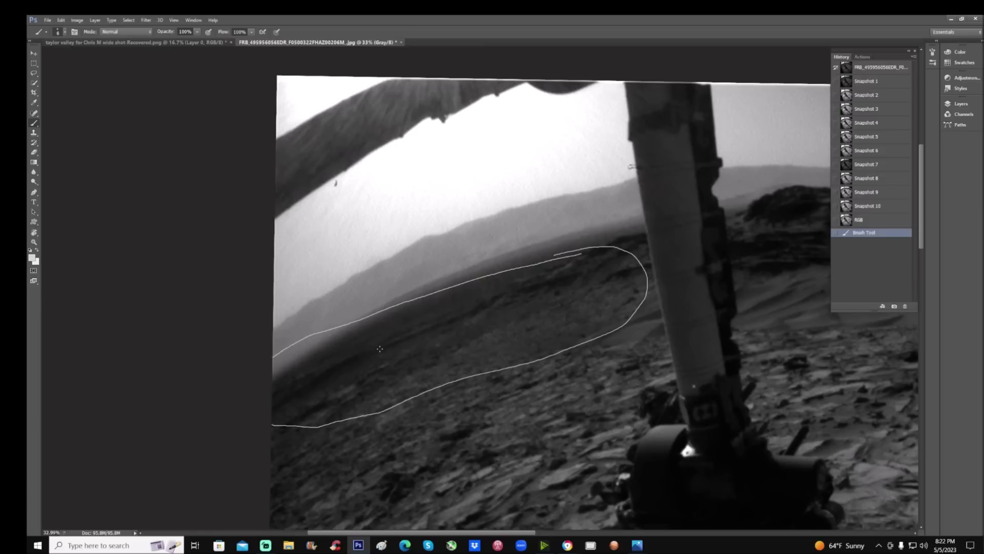
mouse_move(379, 348)
mouse_down()
mouse_move(482, 298)
mouse_move(435, 323)
mouse_move(446, 322)
mouse_up()
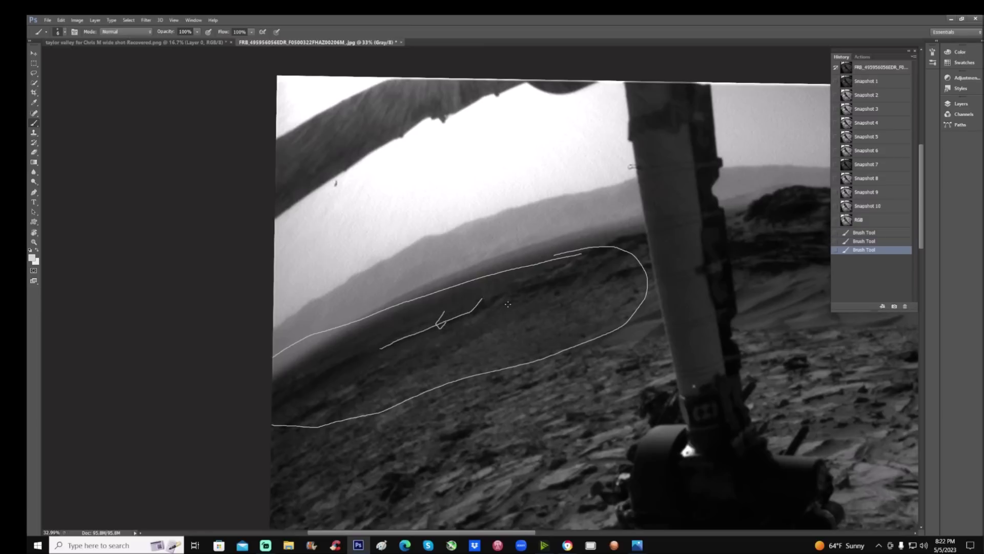
mouse_move(497, 308)
mouse_down()
mouse_move(522, 284)
mouse_move(587, 272)
mouse_move(568, 294)
mouse_move(536, 300)
mouse_up()
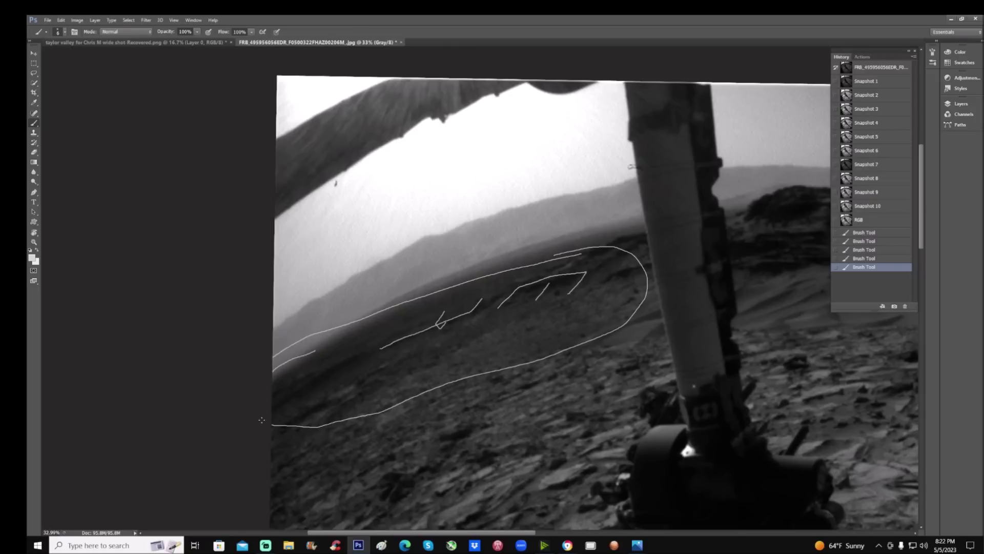
mouse_move(261, 420)
mouse_down()
mouse_move(362, 420)
mouse_move(371, 341)
mouse_move(347, 353)
mouse_up()
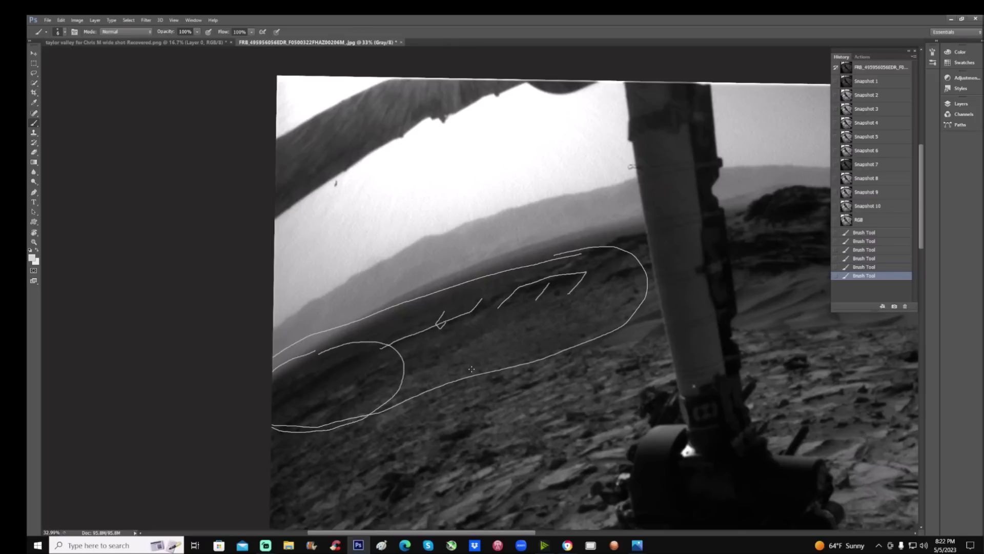
mouse_move(472, 369)
mouse_down()
mouse_move(468, 352)
mouse_move(490, 338)
mouse_move(495, 347)
mouse_up()
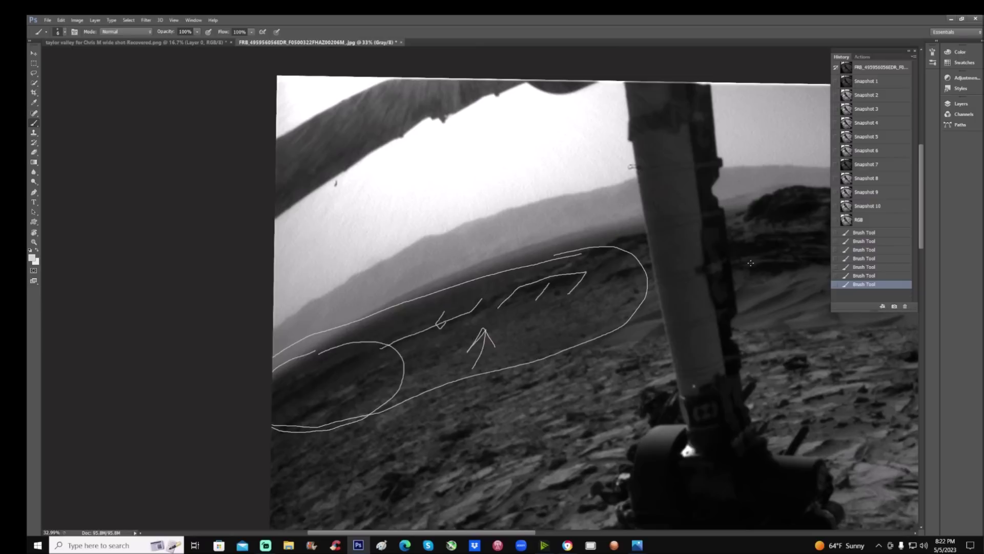
click(875, 81)
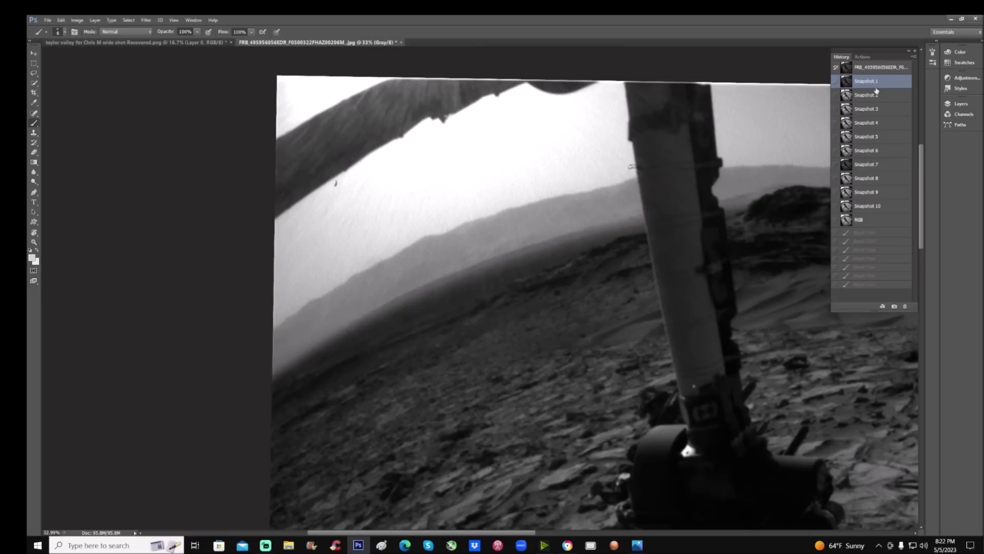
Step: On Snapshot 2, rotate the view about 10° clockwise and zoom in on the horizon
click(882, 100)
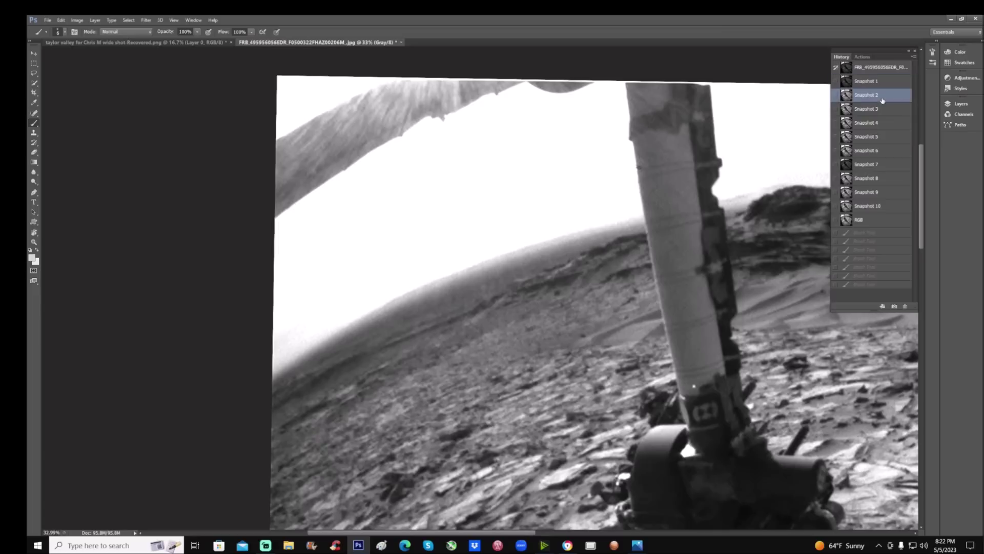
click(34, 232)
drag(289, 174, 347, 141)
click(34, 242)
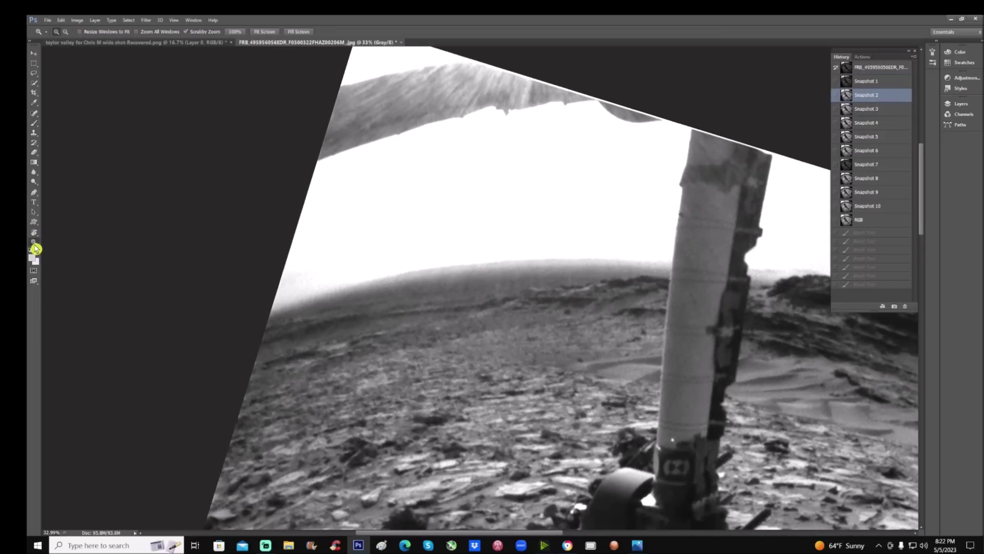
drag(492, 329, 509, 298)
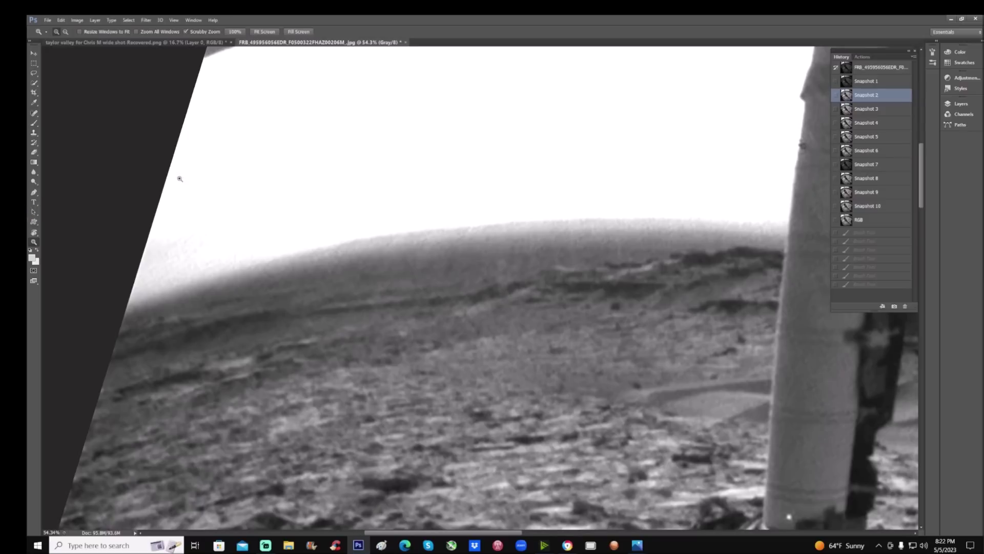
Step: On Snapshot 1, brush white lines and boxes along the mountain ridge, then clear them
click(866, 81)
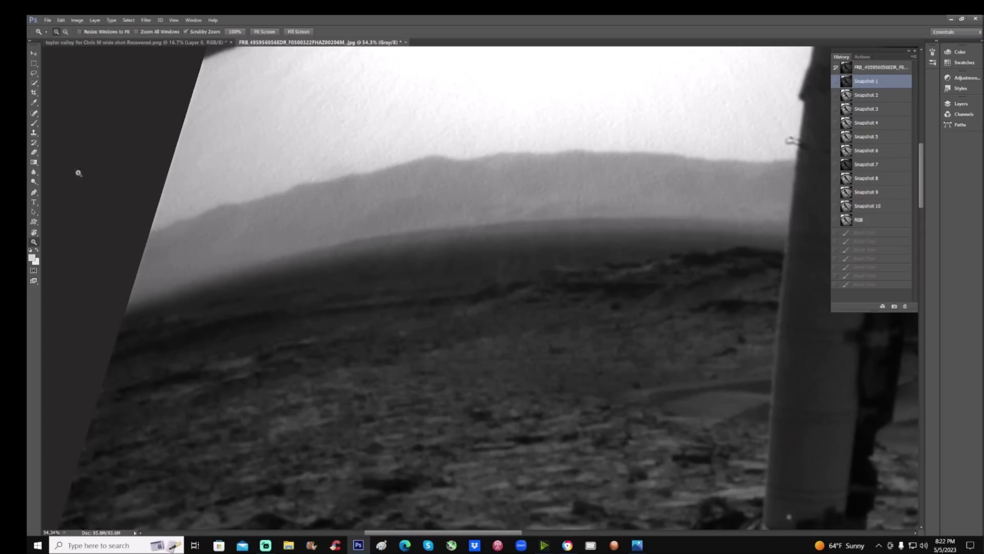
click(34, 123)
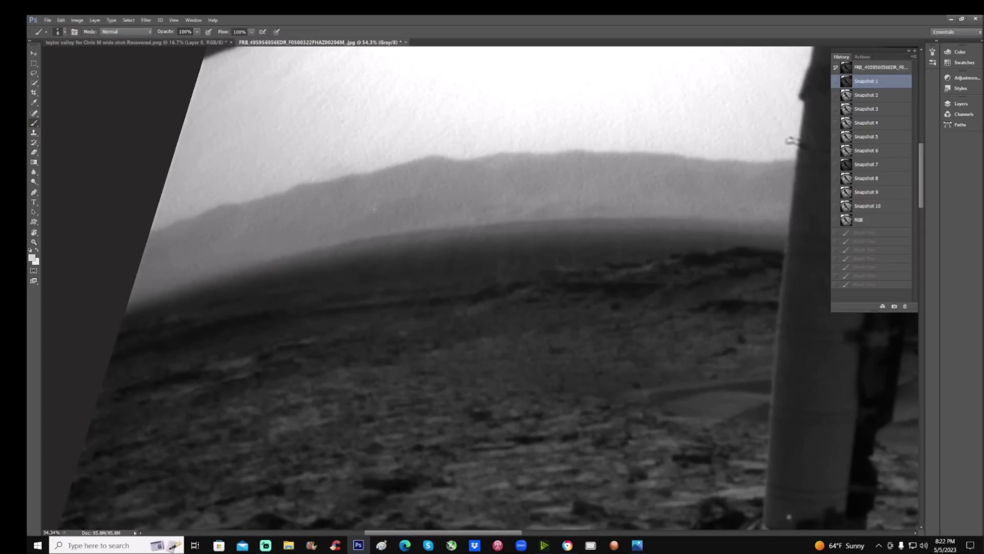
mouse_move(246, 212)
mouse_down()
mouse_move(485, 186)
mouse_move(638, 197)
mouse_move(784, 193)
mouse_up()
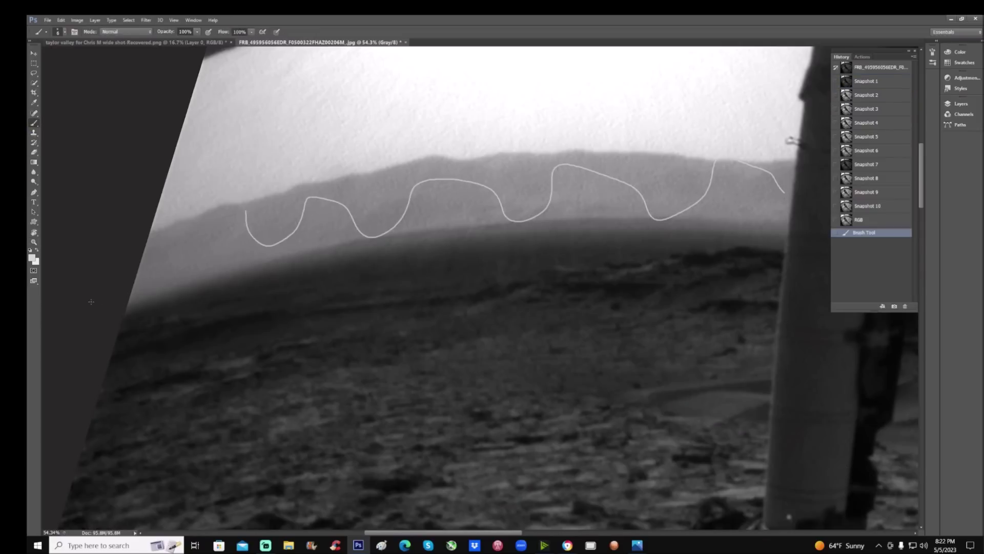
mouse_move(133, 296)
mouse_down()
mouse_move(420, 238)
mouse_move(743, 222)
mouse_up()
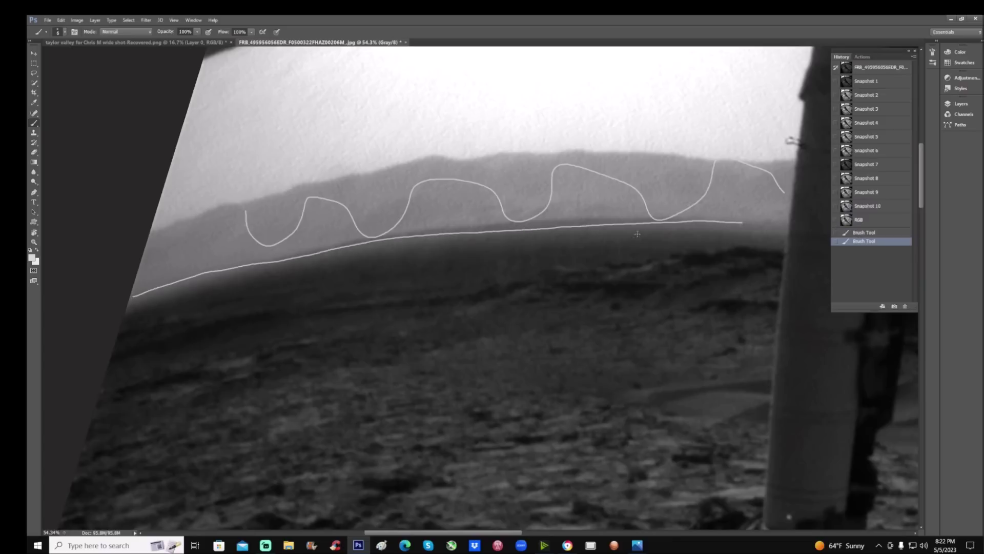
mouse_move(147, 322)
mouse_down()
mouse_move(256, 292)
mouse_move(467, 266)
mouse_move(704, 255)
mouse_up()
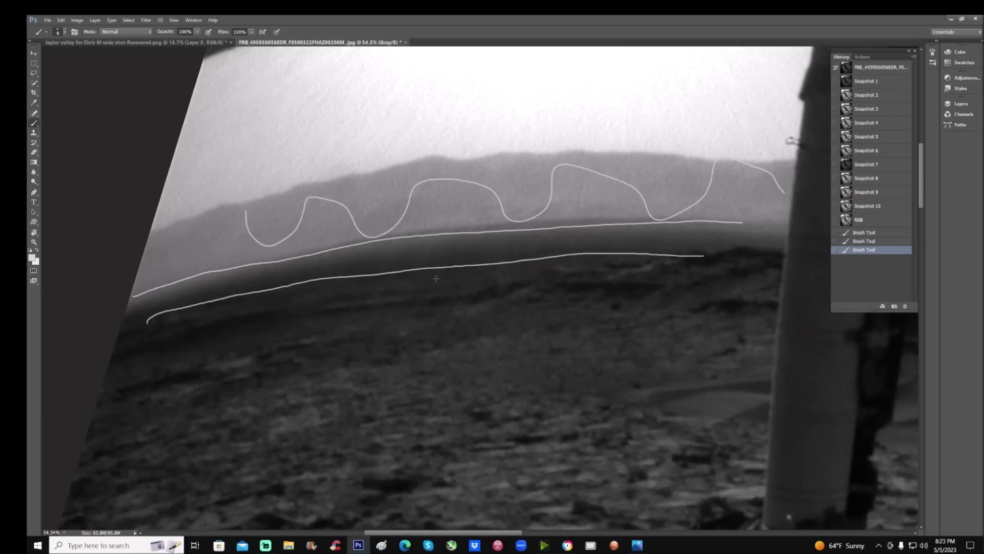
mouse_move(364, 290)
mouse_down()
mouse_move(361, 253)
mouse_move(391, 248)
mouse_move(401, 288)
mouse_move(461, 255)
mouse_move(492, 259)
mouse_move(497, 290)
mouse_up()
mouse_move(565, 284)
mouse_down()
mouse_move(613, 259)
mouse_move(616, 277)
mouse_up()
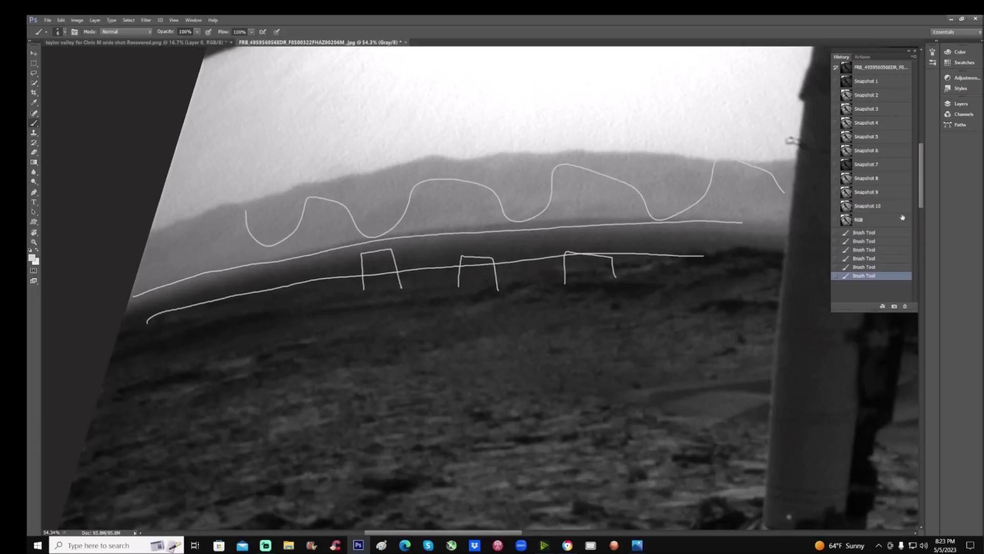
click(872, 81)
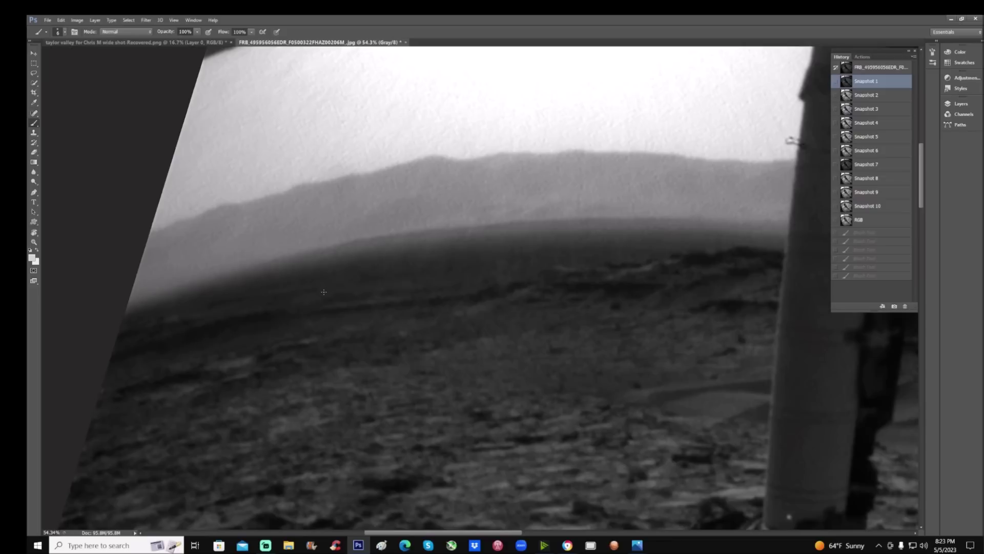
Step: Sketch a white arrow and ridge line, then on Snapshot 2 circle the lower-left rocks
mouse_move(324, 292)
mouse_down()
mouse_move(439, 185)
mouse_move(415, 199)
mouse_move(448, 203)
mouse_up()
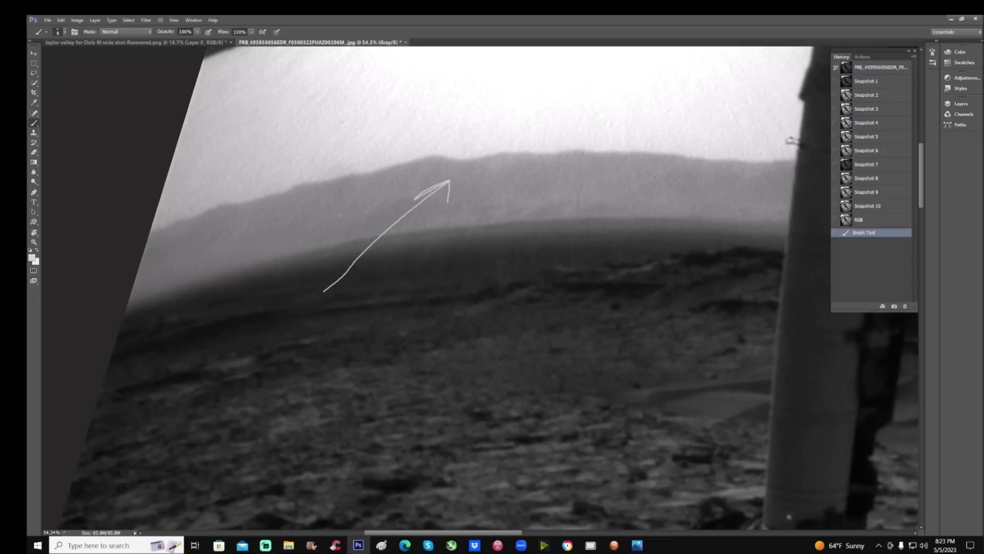
mouse_move(272, 171)
mouse_down()
mouse_move(294, 184)
mouse_move(437, 154)
mouse_move(560, 176)
mouse_move(788, 183)
mouse_up()
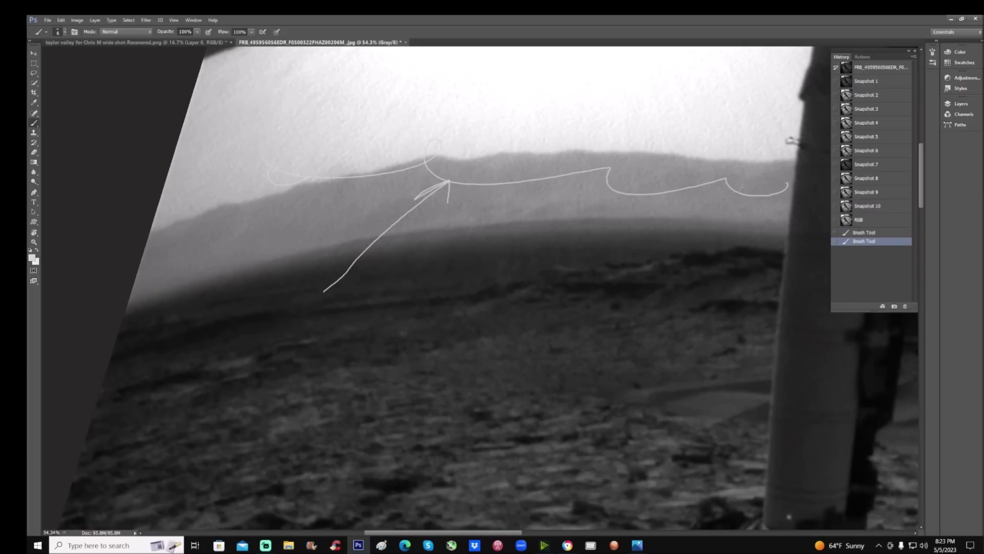
click(891, 95)
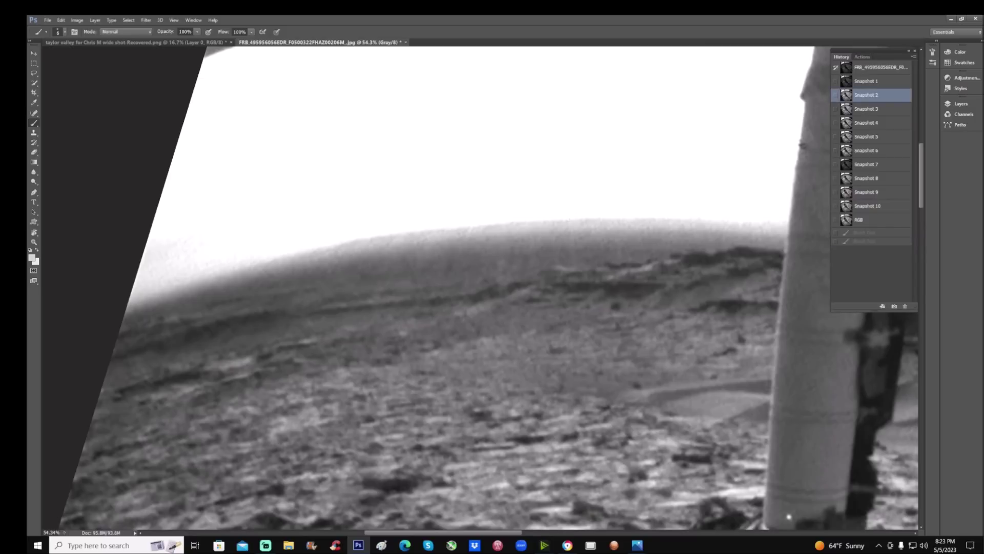
mouse_move(241, 260)
mouse_down()
mouse_move(94, 364)
mouse_move(287, 405)
mouse_move(325, 285)
mouse_move(298, 255)
mouse_up()
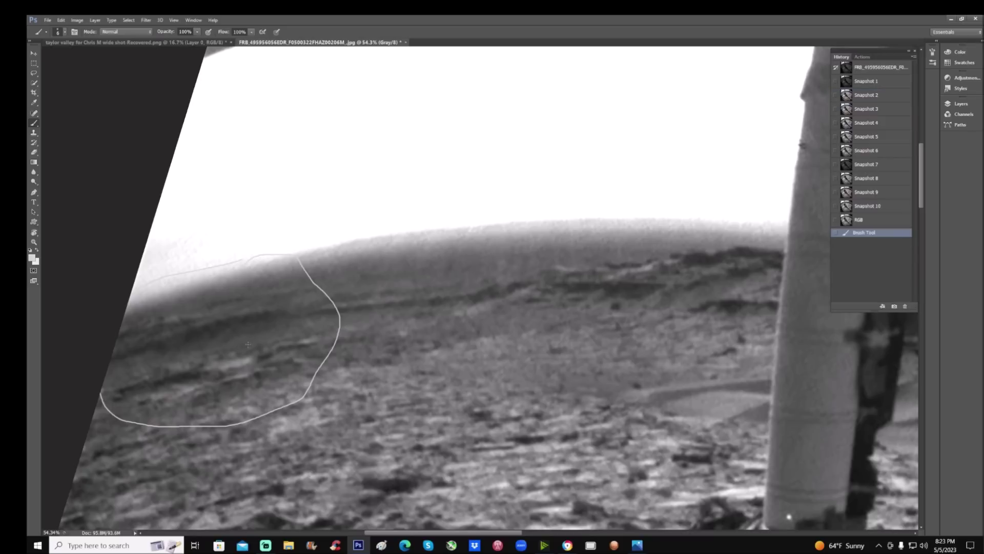
mouse_move(245, 343)
mouse_down()
mouse_move(196, 360)
mouse_move(199, 381)
mouse_move(240, 383)
mouse_move(245, 343)
mouse_up()
mouse_move(143, 349)
mouse_down()
mouse_move(117, 358)
mouse_move(122, 385)
mouse_move(144, 397)
mouse_move(152, 379)
mouse_move(141, 344)
mouse_up()
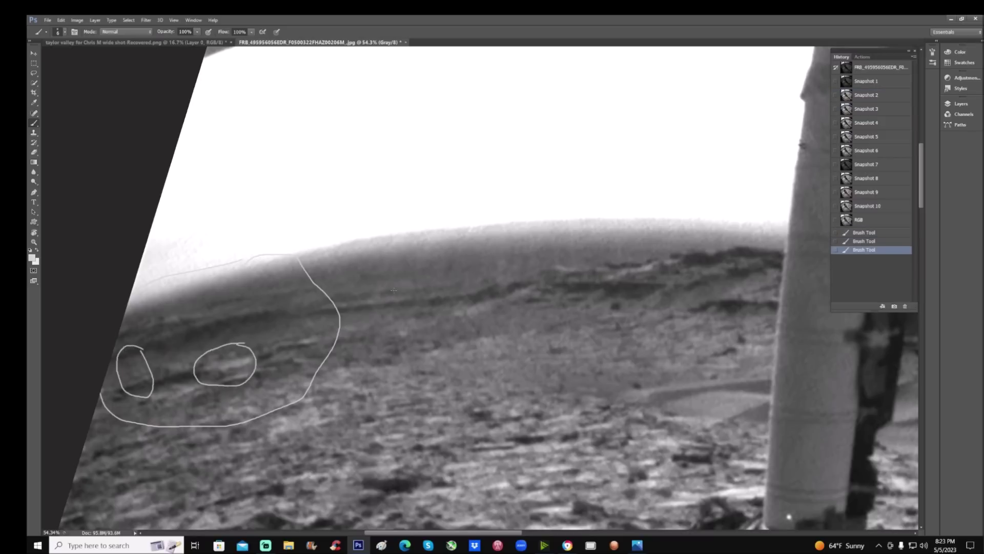
Step: Add a white line and arrowheads pointing at the ridge, then revert to Snapshot 2
mouse_move(324, 312)
mouse_down()
mouse_move(426, 292)
mouse_move(413, 295)
mouse_move(428, 306)
mouse_move(427, 294)
mouse_move(468, 296)
mouse_move(492, 281)
mouse_up()
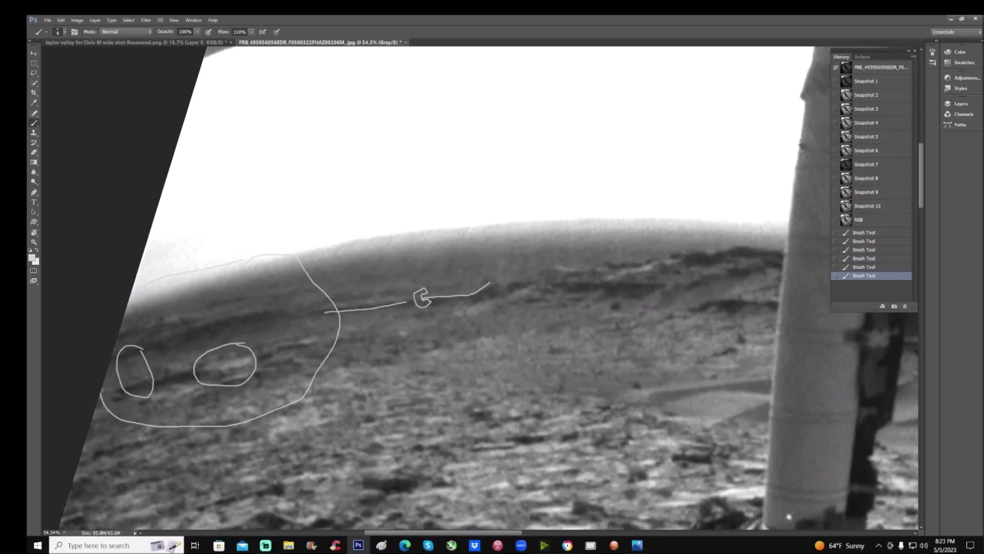
mouse_move(498, 318)
mouse_down()
mouse_move(462, 289)
mouse_move(464, 300)
mouse_move(467, 290)
mouse_move(432, 280)
mouse_move(473, 274)
mouse_up()
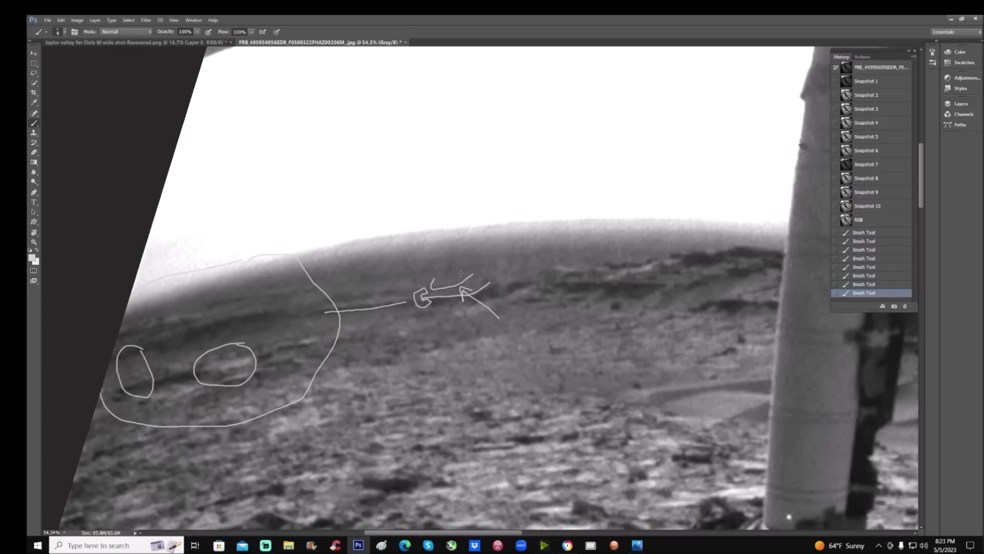
mouse_move(349, 359)
mouse_down()
mouse_move(377, 300)
mouse_move(386, 319)
mouse_move(336, 304)
mouse_up()
mouse_move(335, 304)
mouse_down()
mouse_move(329, 324)
mouse_move(336, 305)
mouse_up()
drag(335, 305, 346, 320)
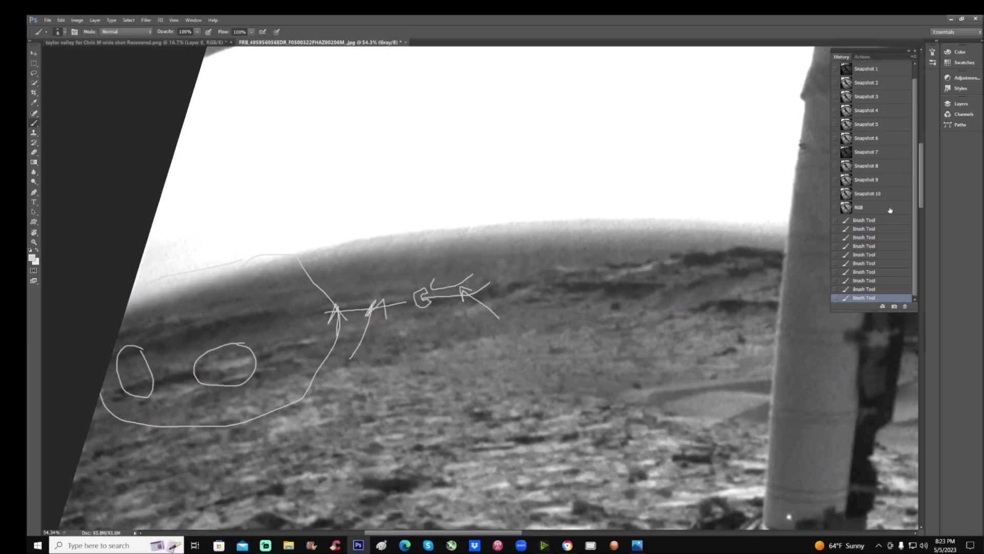
click(883, 83)
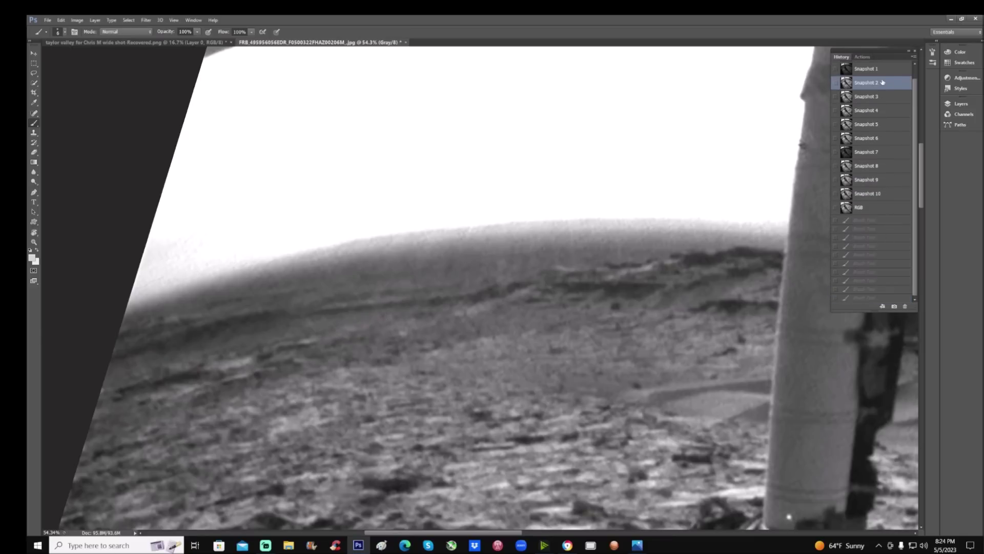
Step: On Snapshot 4, zoom in on the distant ridge and circle a rock in white
key(z)
drag(462, 299, 405, 300)
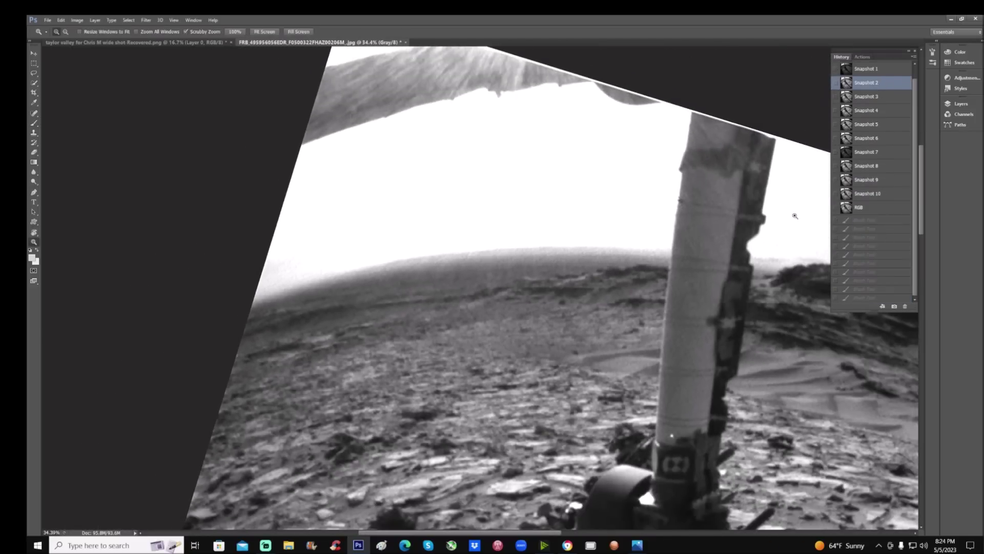
click(892, 110)
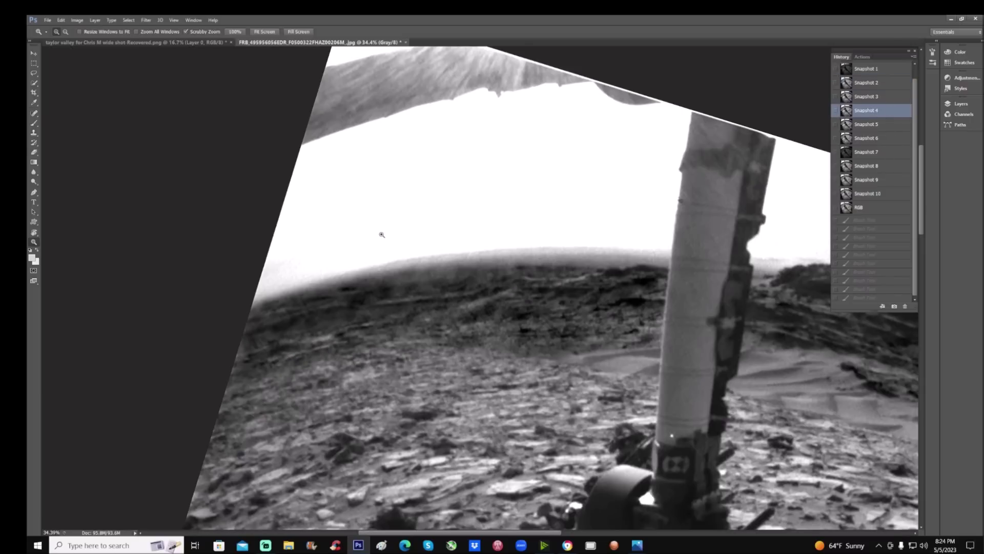
drag(382, 231, 389, 222)
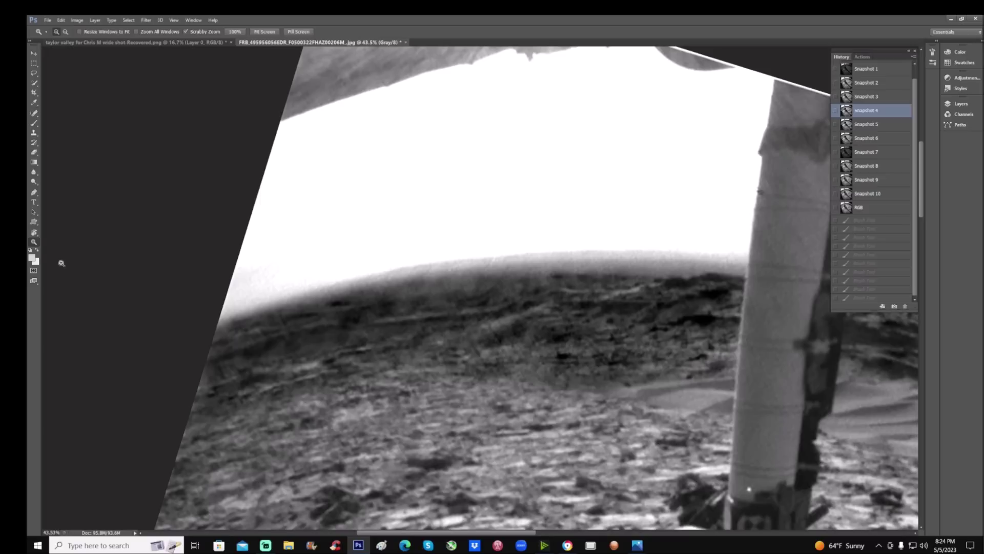
click(35, 132)
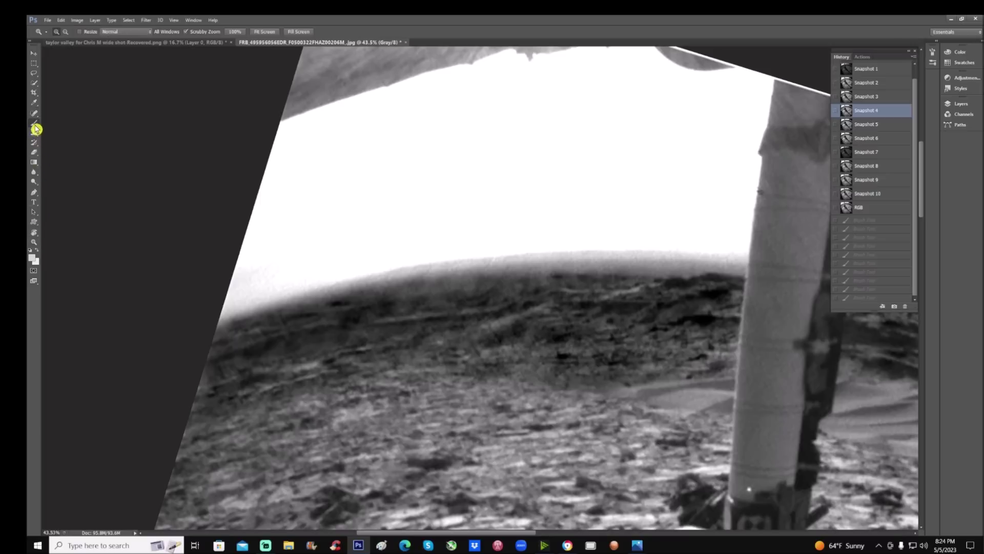
mouse_move(348, 307)
mouse_down()
mouse_move(331, 337)
mouse_move(342, 342)
mouse_move(355, 322)
mouse_move(347, 306)
mouse_up()
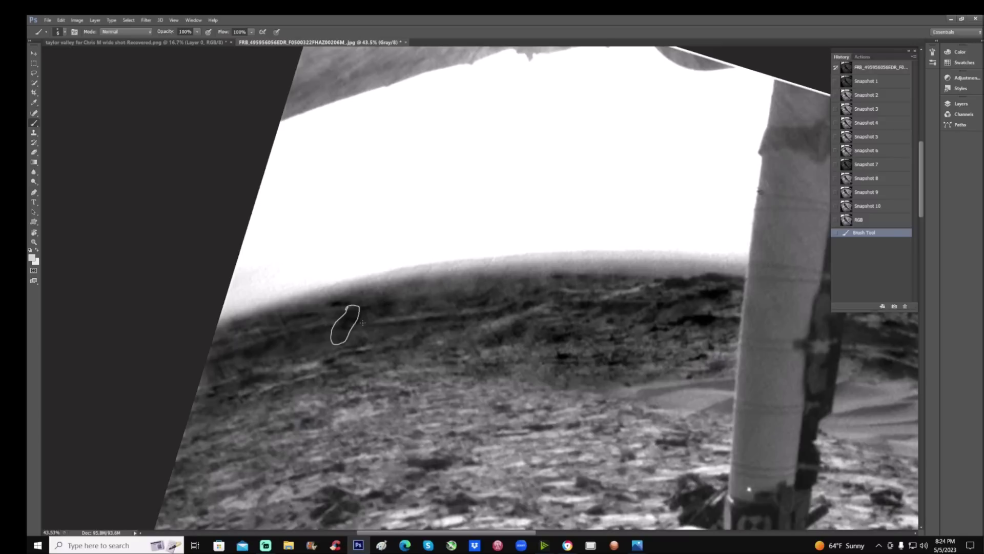
Step: On Snapshot 3, redraw the white loop around the rock and trace the ridge
click(866, 109)
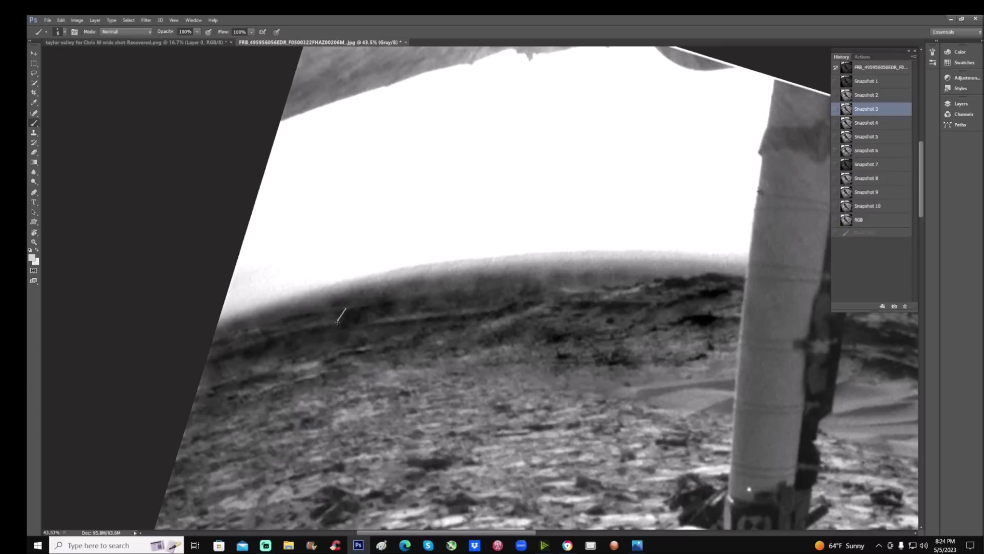
mouse_move(340, 318)
mouse_down()
mouse_move(333, 343)
mouse_move(354, 327)
mouse_move(344, 307)
mouse_up()
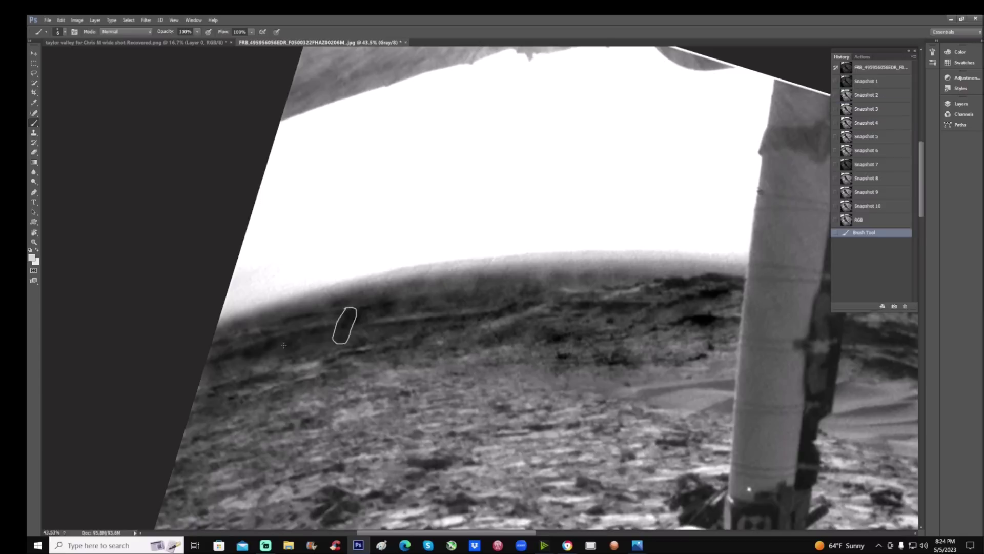
mouse_move(272, 340)
mouse_down()
mouse_move(323, 316)
mouse_move(369, 339)
mouse_up()
click(339, 314)
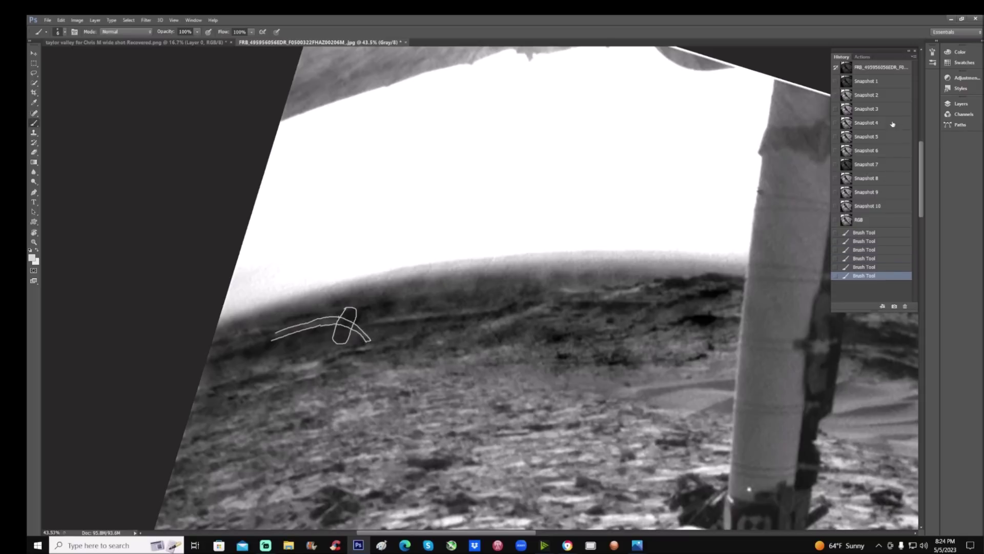
Step: Back on Snapshot 4, draw white arrows and ridge marks, then restore Snapshot 10
click(874, 124)
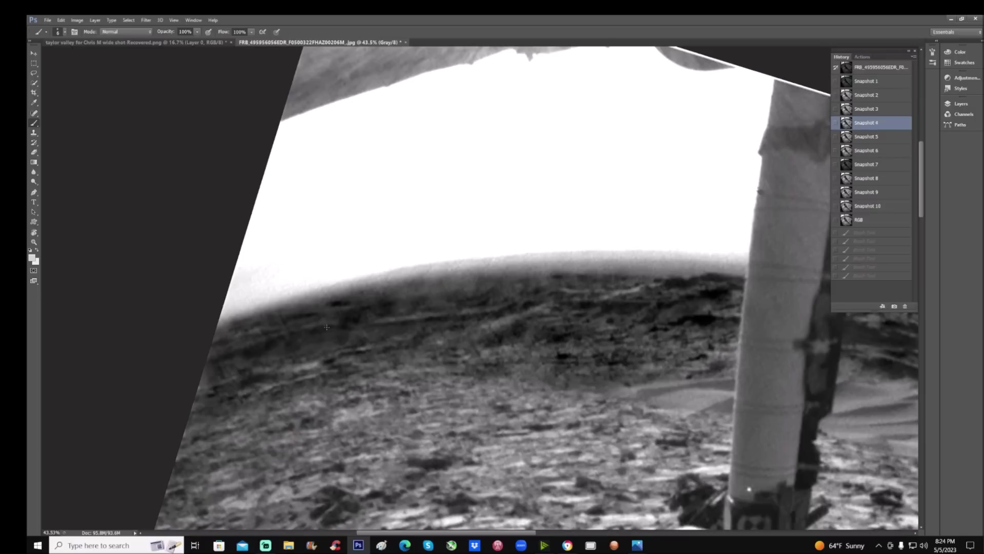
mouse_move(377, 292)
mouse_down()
mouse_move(352, 318)
mouse_move(353, 309)
mouse_move(363, 315)
mouse_up()
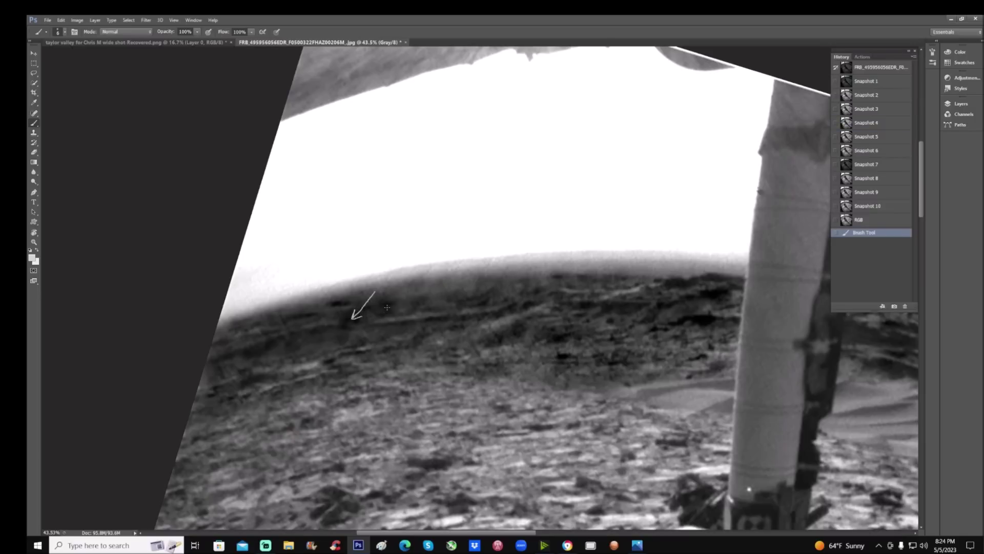
drag(298, 352, 312, 337)
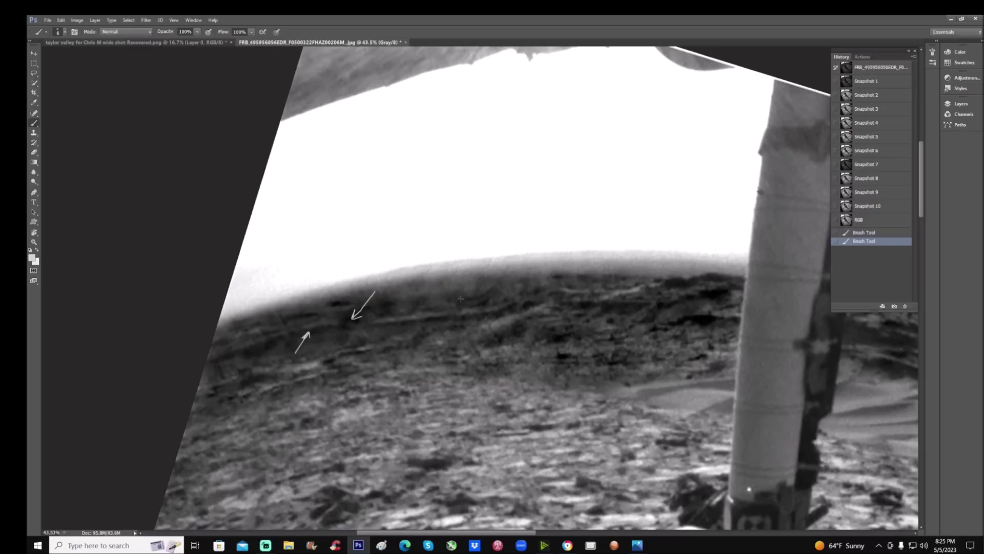
mouse_move(462, 302)
mouse_down()
mouse_move(477, 305)
mouse_move(489, 293)
mouse_move(465, 300)
mouse_move(492, 285)
mouse_move(498, 311)
mouse_move(380, 321)
mouse_up()
mouse_move(548, 304)
mouse_down()
mouse_move(655, 303)
mouse_move(621, 324)
mouse_move(576, 323)
mouse_up()
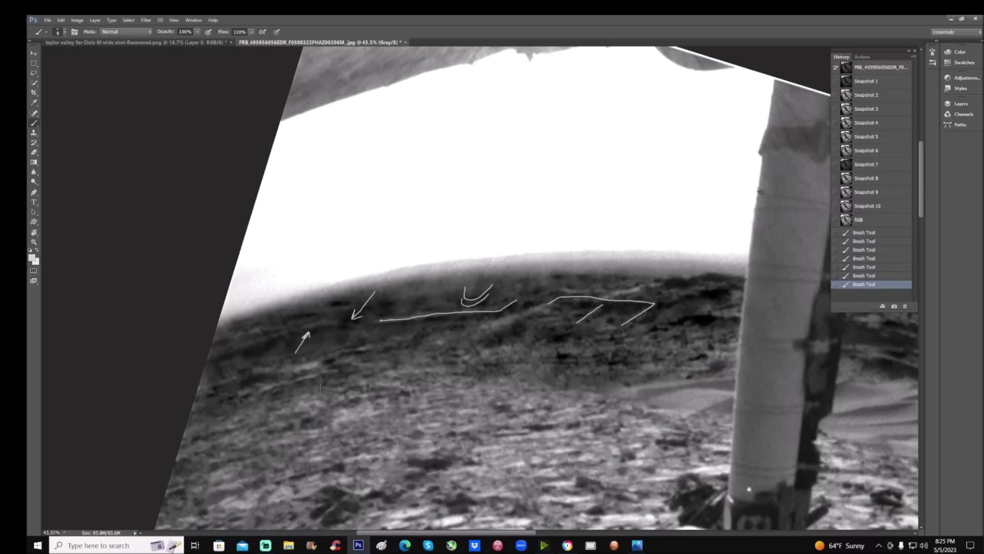
click(893, 208)
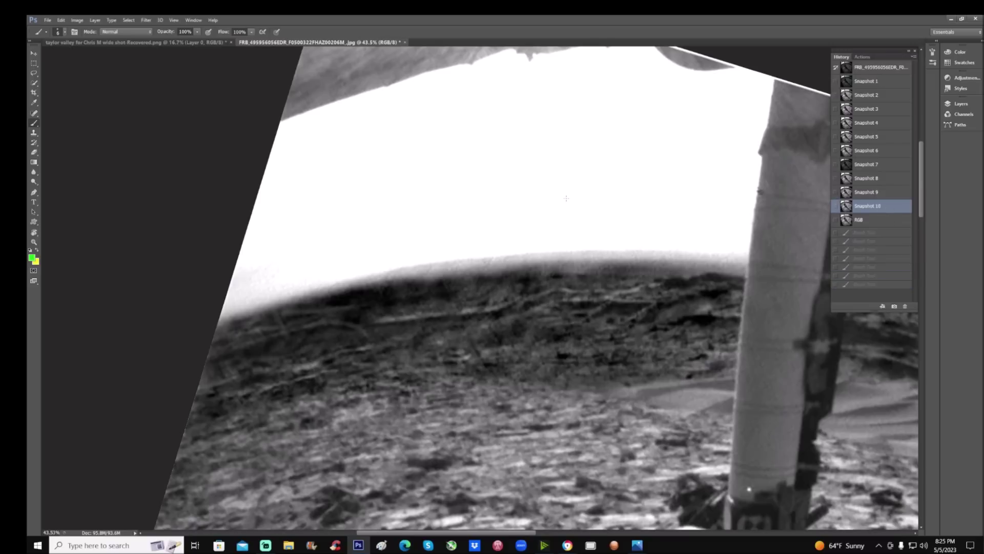
key(z)
drag(439, 285, 433, 289)
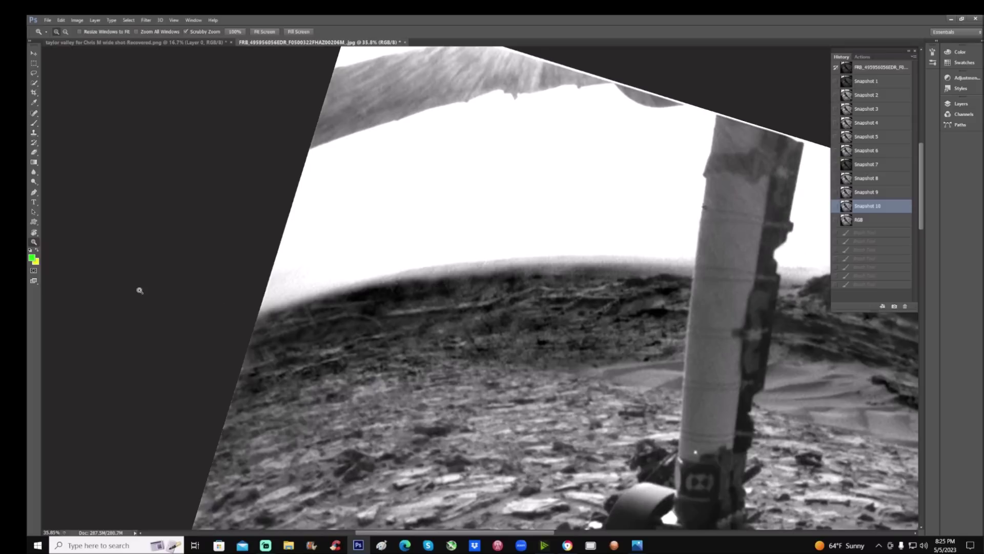
click(33, 126)
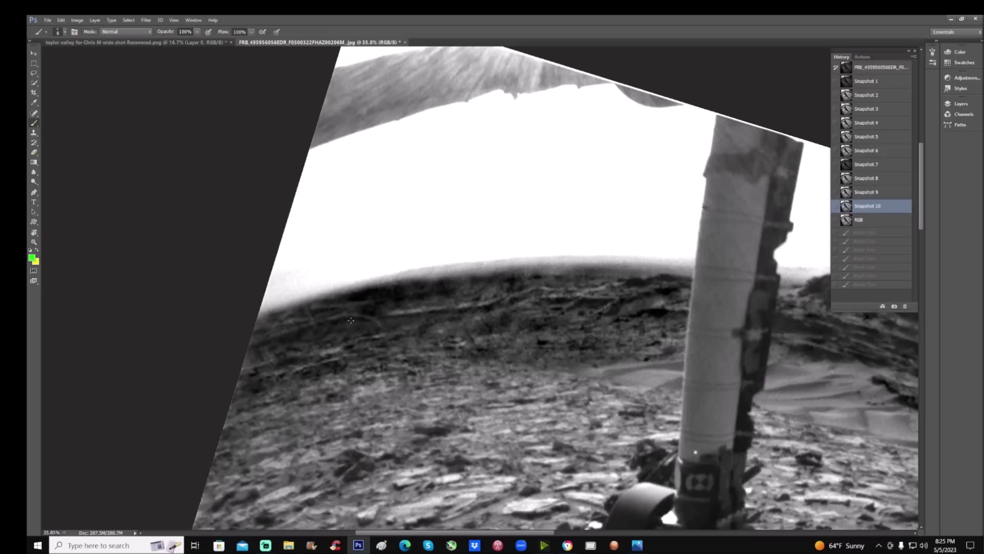
mouse_move(361, 309)
mouse_down()
mouse_move(297, 313)
mouse_move(306, 303)
mouse_move(294, 312)
mouse_move(307, 316)
mouse_move(286, 311)
mouse_move(277, 323)
mouse_move(297, 310)
mouse_up()
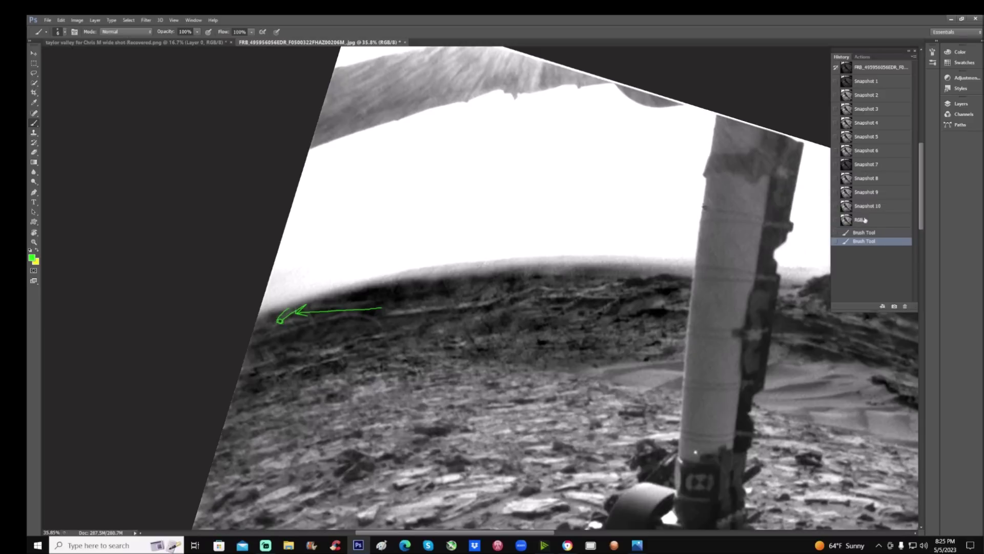
click(881, 208)
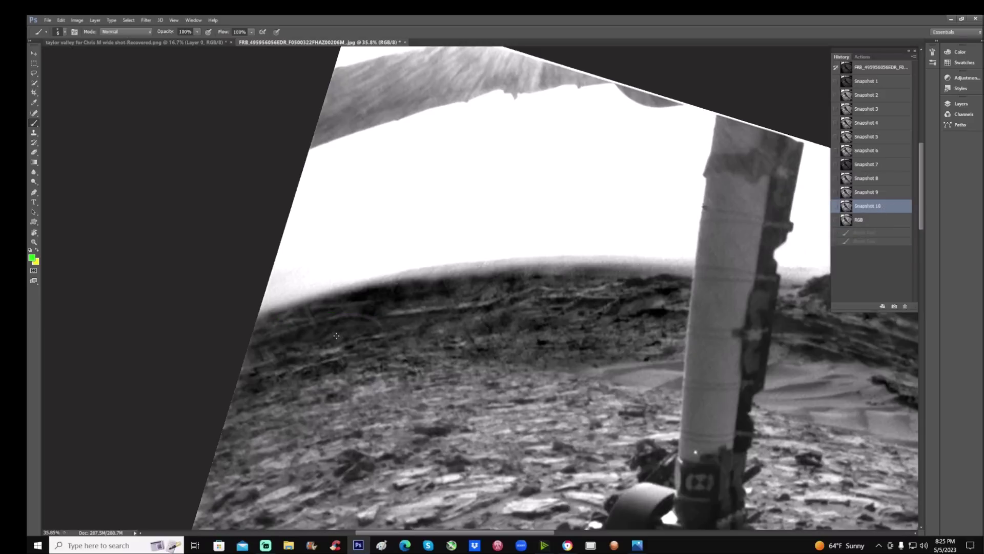
mouse_move(337, 336)
mouse_down()
mouse_move(308, 365)
mouse_move(341, 366)
mouse_move(345, 338)
mouse_up()
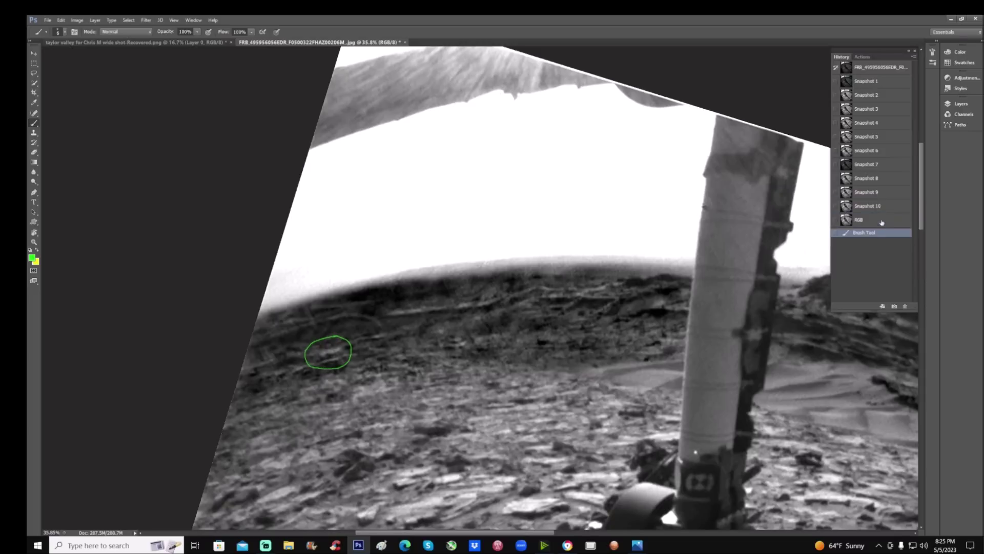
key(ctrl+z)
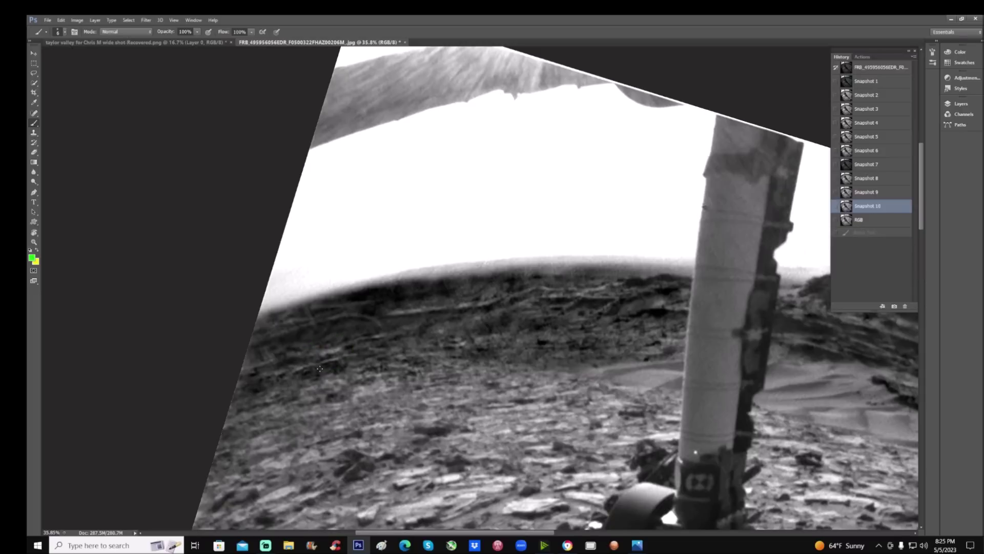
mouse_move(320, 368)
mouse_down()
mouse_move(359, 352)
mouse_move(349, 354)
mouse_up()
click(318, 366)
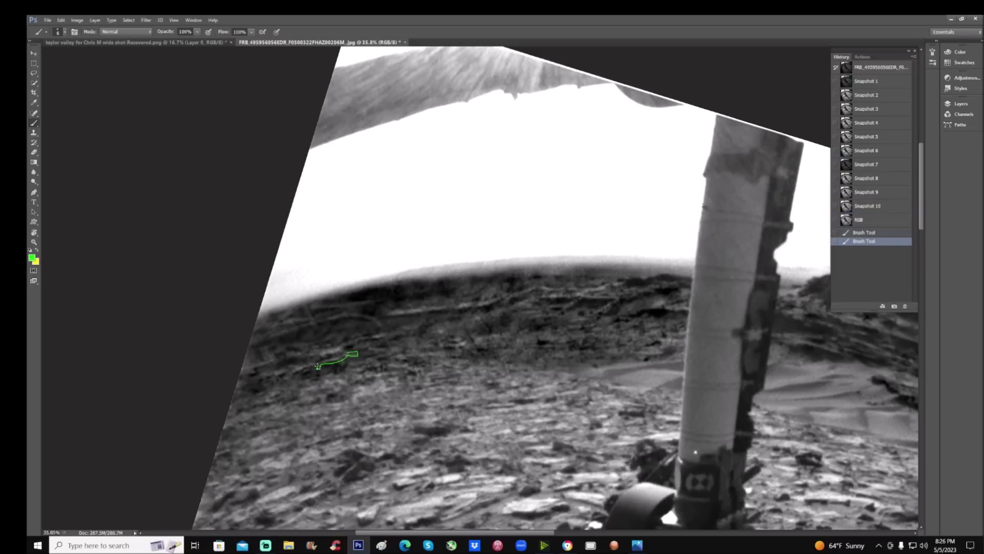
mouse_move(259, 338)
mouse_down()
mouse_move(246, 355)
mouse_move(265, 367)
mouse_move(280, 352)
mouse_move(264, 339)
mouse_up()
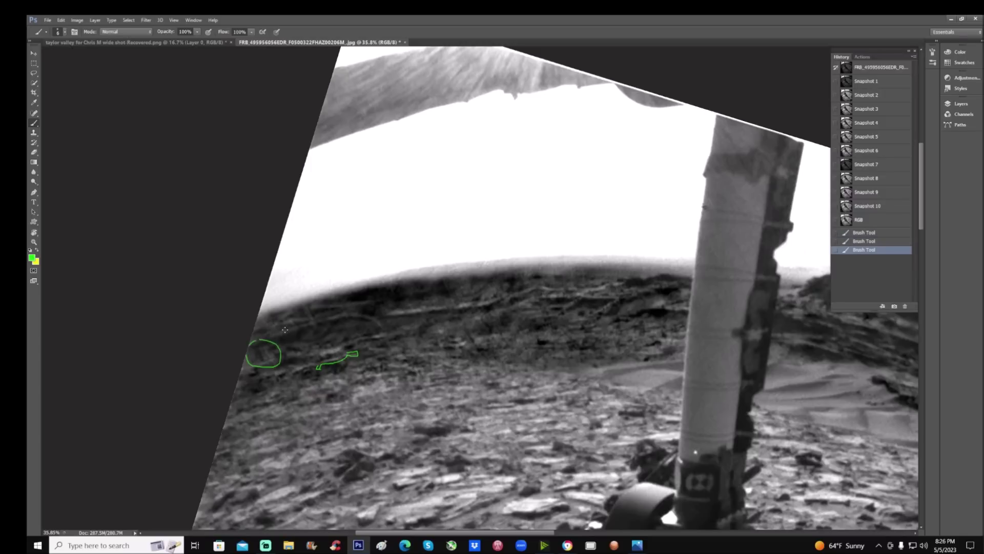
mouse_move(340, 251)
mouse_down()
mouse_move(331, 296)
mouse_move(331, 286)
mouse_move(333, 297)
mouse_move(345, 285)
mouse_move(312, 310)
mouse_move(371, 302)
mouse_up()
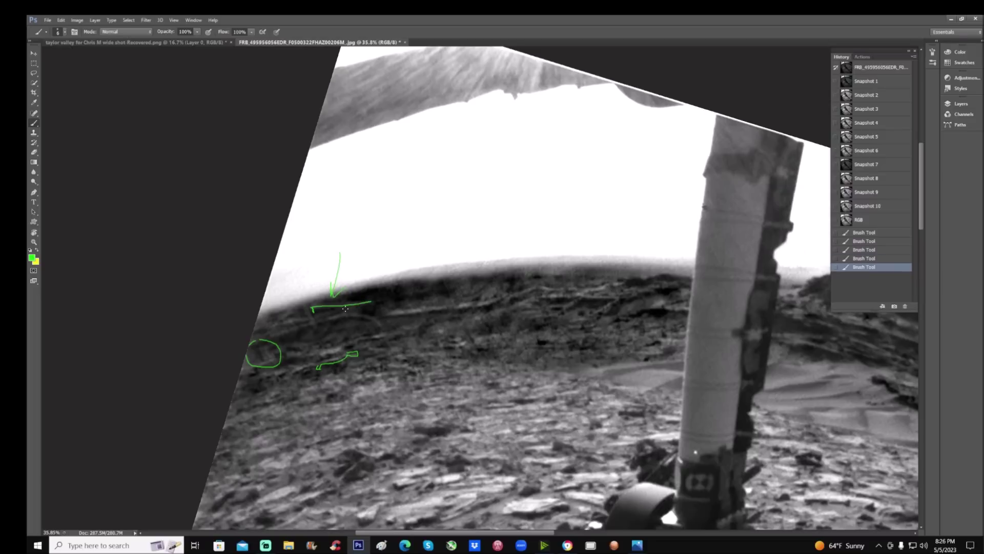
drag(293, 286, 281, 309)
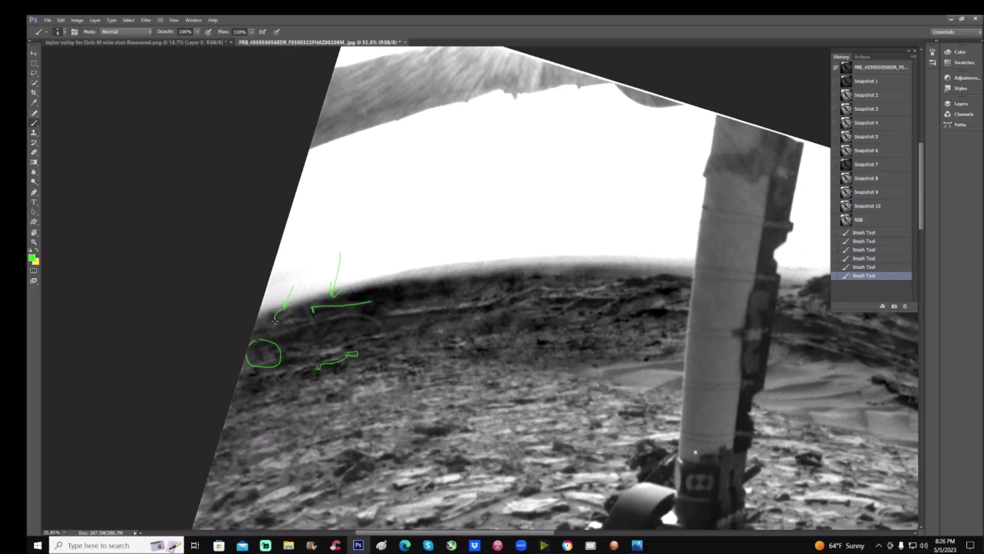
mouse_move(275, 320)
mouse_down()
mouse_move(299, 316)
mouse_move(279, 310)
mouse_up()
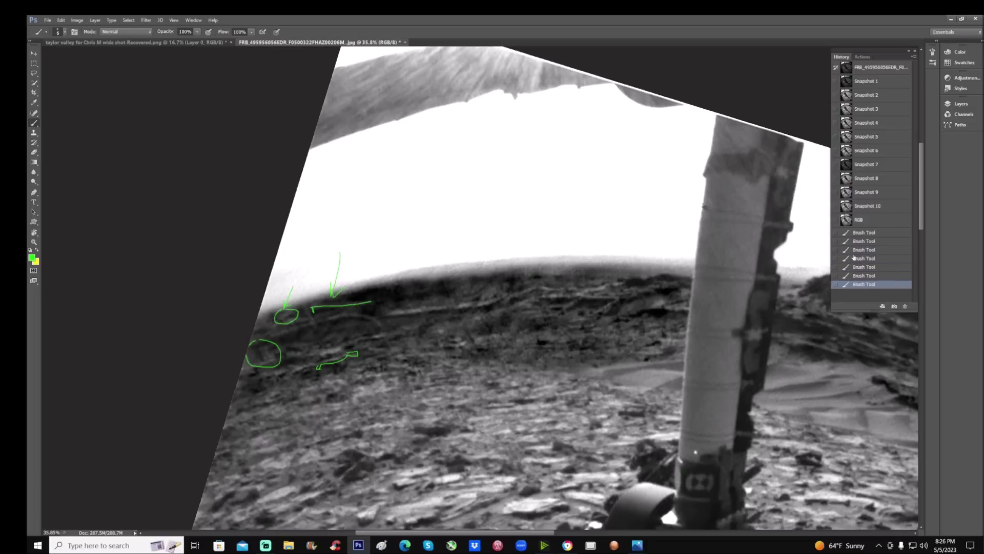
click(888, 208)
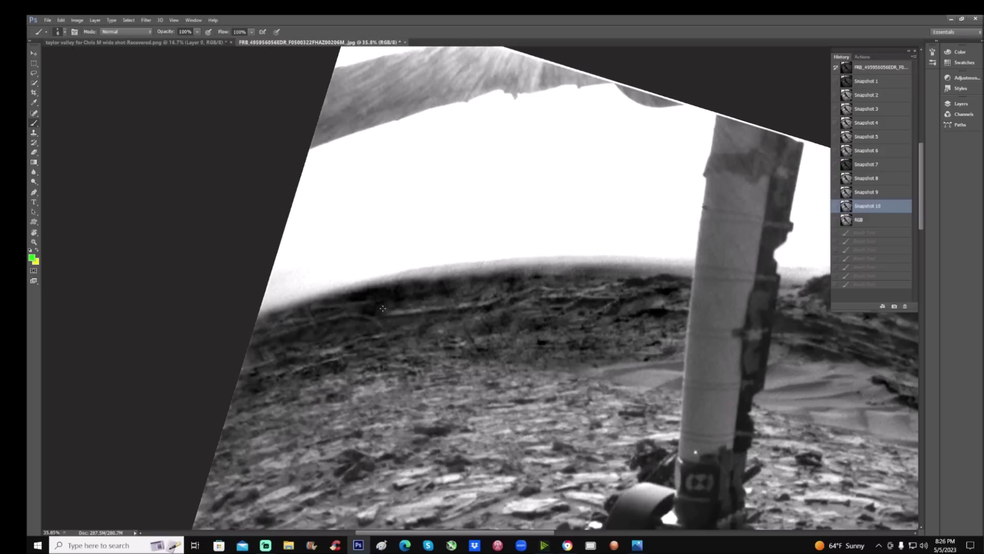
Step: Trace a green line up the ridge, then revert to Snapshot 10 to clear it
mouse_move(389, 314)
mouse_down()
mouse_move(459, 312)
mouse_move(455, 304)
mouse_move(508, 295)
mouse_up()
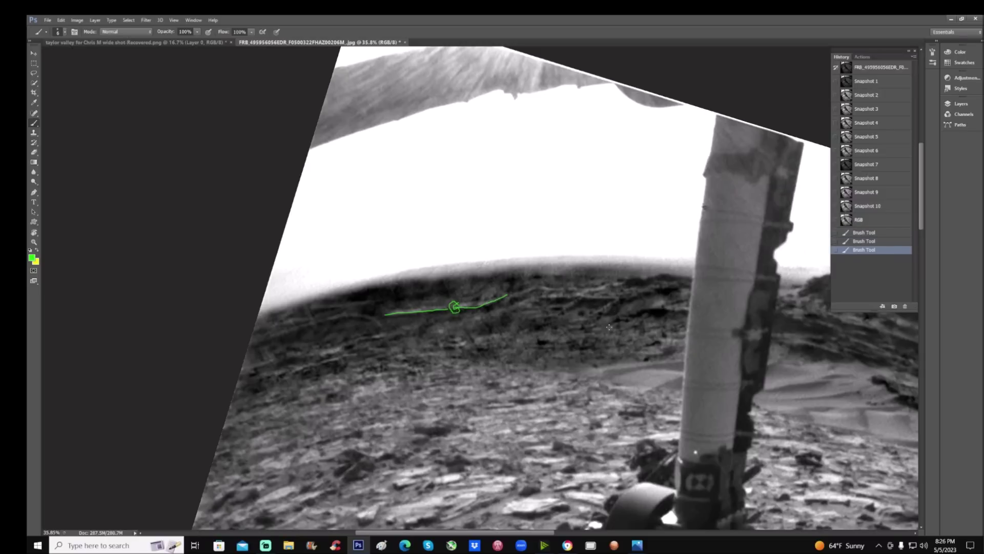
mouse_move(591, 316)
mouse_down()
mouse_move(618, 298)
mouse_move(607, 312)
mouse_move(641, 305)
mouse_move(615, 311)
mouse_move(620, 299)
mouse_move(591, 313)
mouse_move(618, 299)
mouse_up()
click(871, 206)
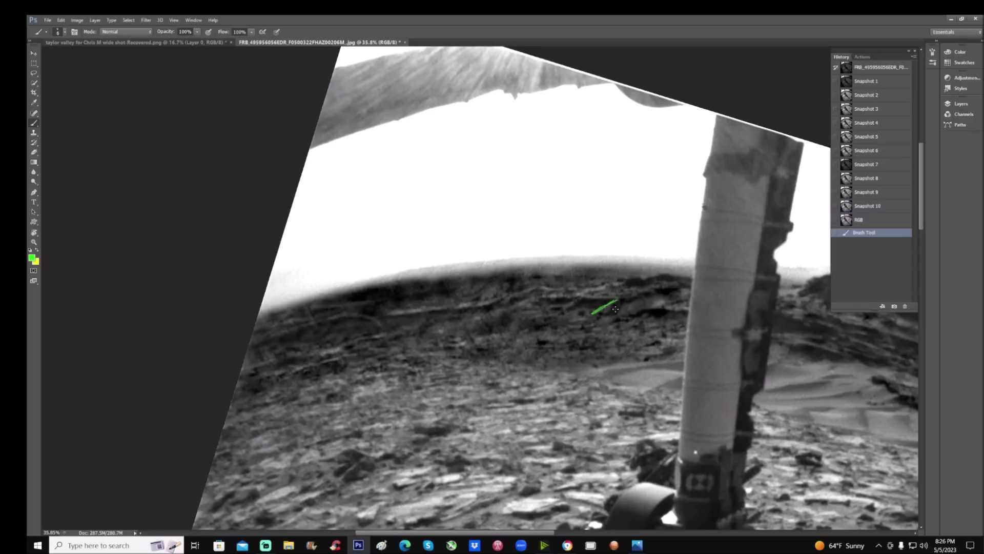
click(878, 206)
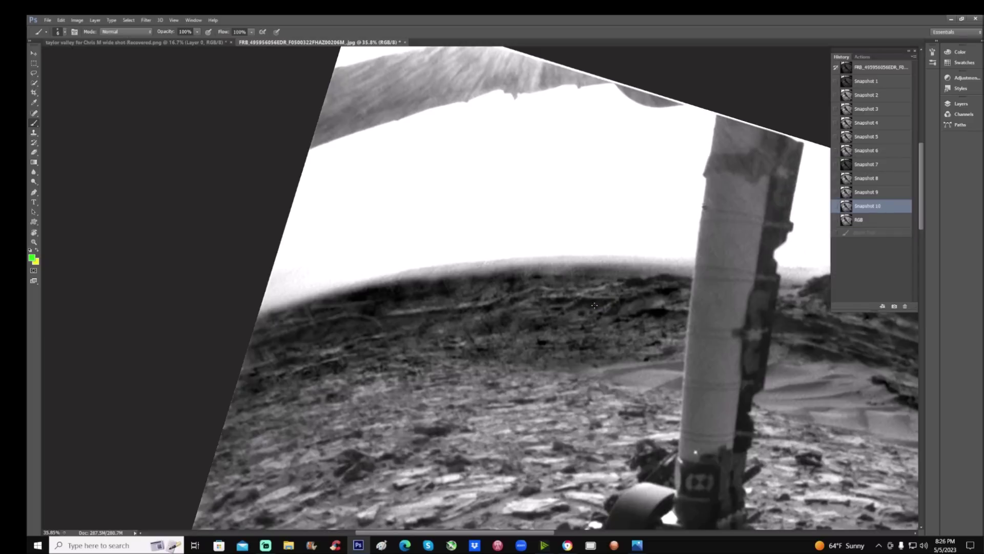
Step: Circle a ridge feature in green and extend green lines leftward along the ridge
mouse_move(595, 306)
mouse_down()
mouse_move(585, 314)
mouse_move(600, 319)
mouse_move(598, 305)
mouse_up()
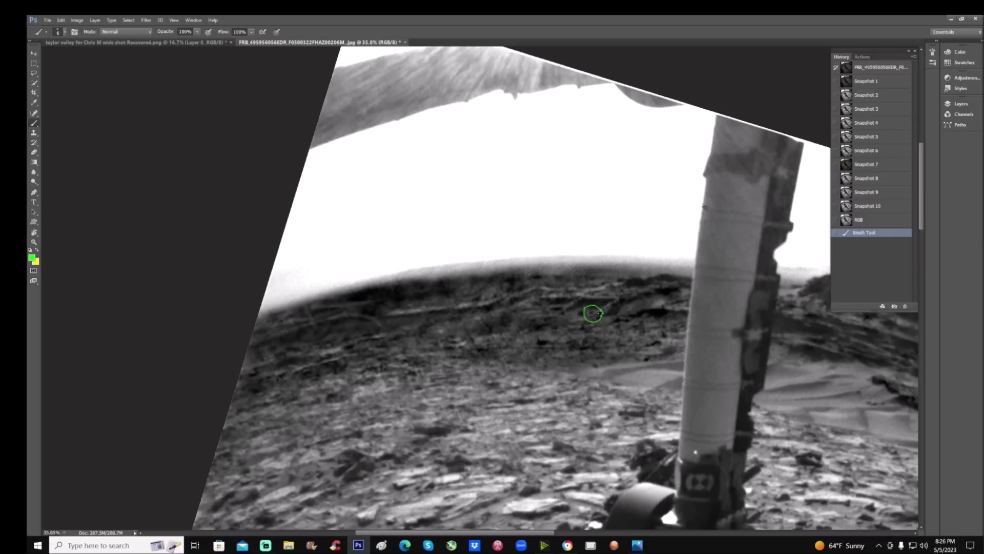
mouse_move(561, 313)
mouse_down()
mouse_move(580, 295)
mouse_move(616, 295)
mouse_move(596, 314)
mouse_up()
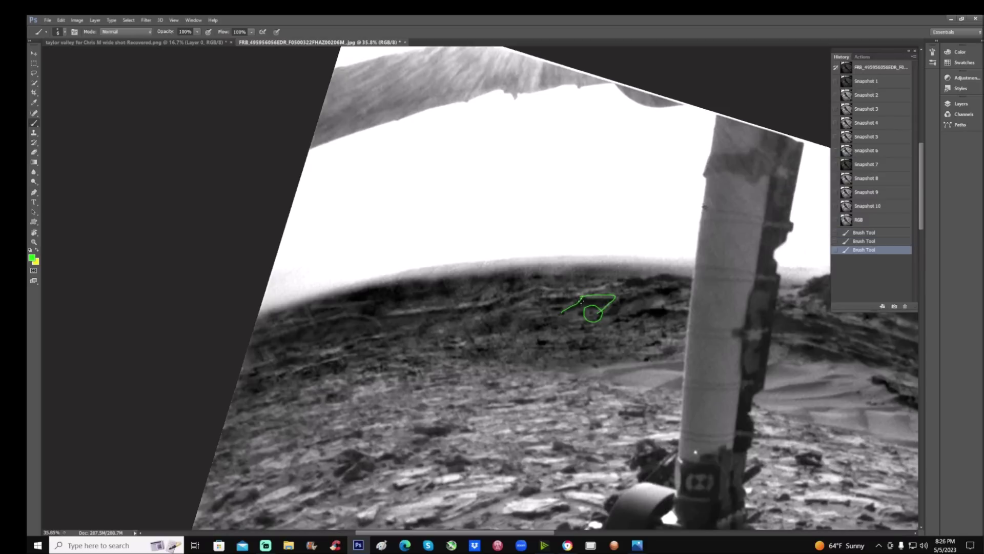
mouse_move(508, 311)
mouse_down()
mouse_move(526, 300)
mouse_move(615, 296)
mouse_up()
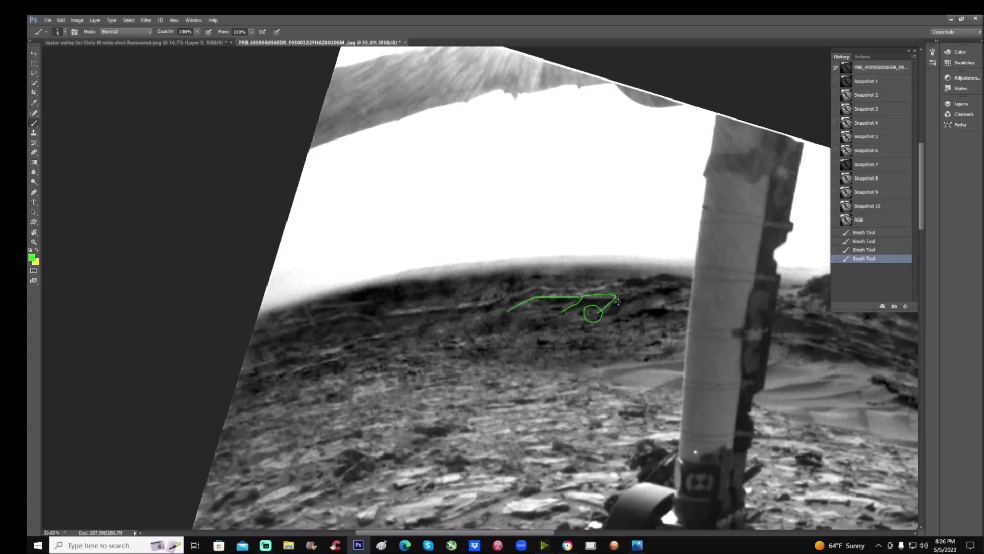
scroll(671, 313, down, 1)
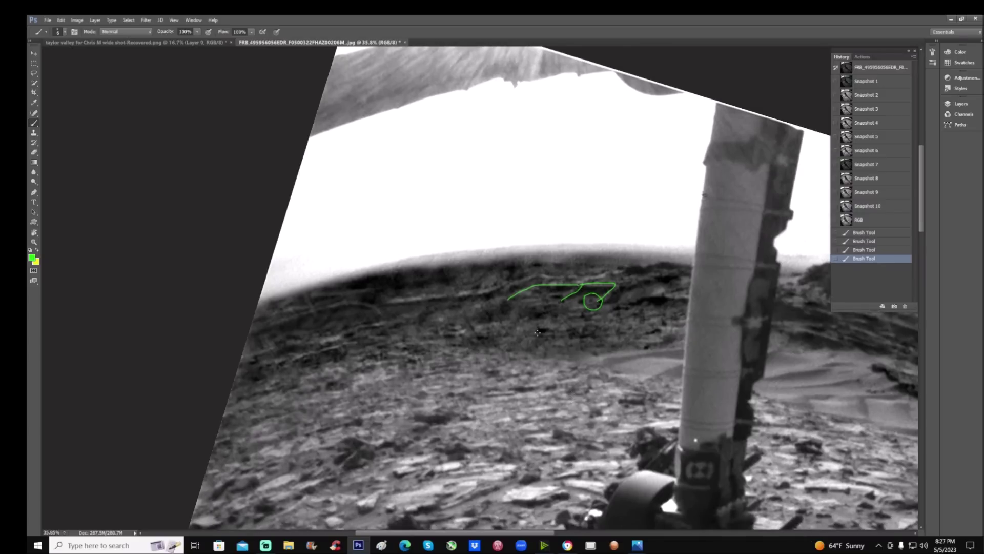
Step: Revert to Snapshot 10, then step back through Snapshots 9 to 1 to compare
click(872, 207)
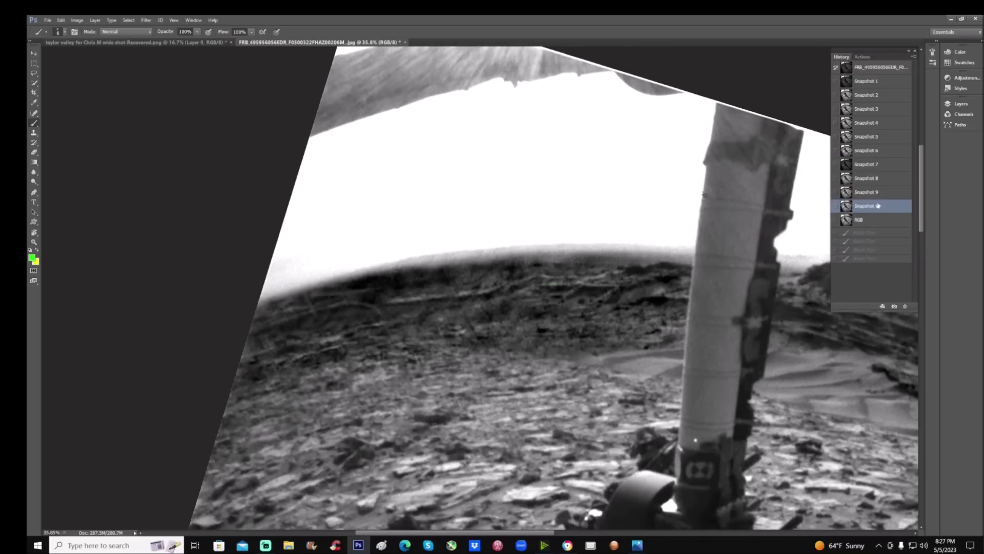
click(884, 191)
click(888, 177)
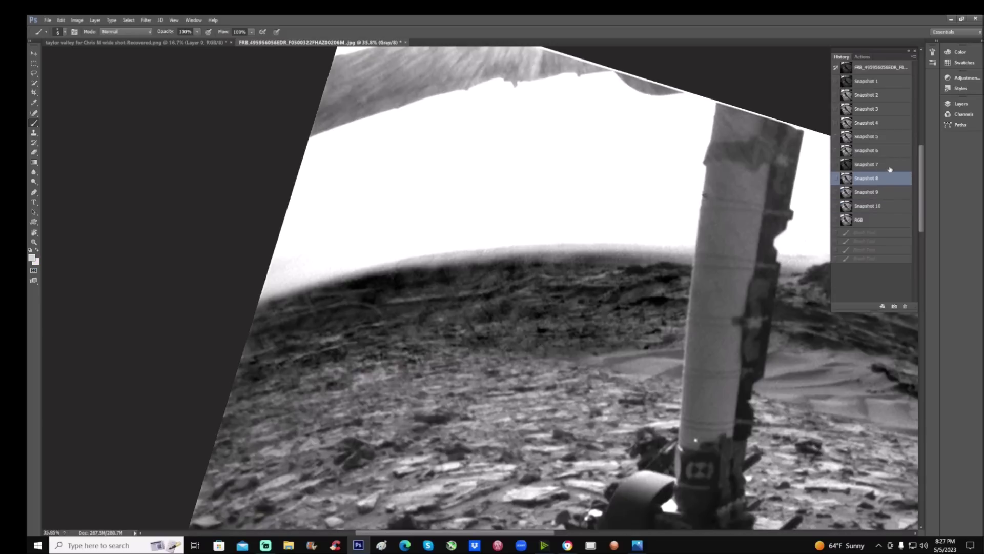
click(892, 151)
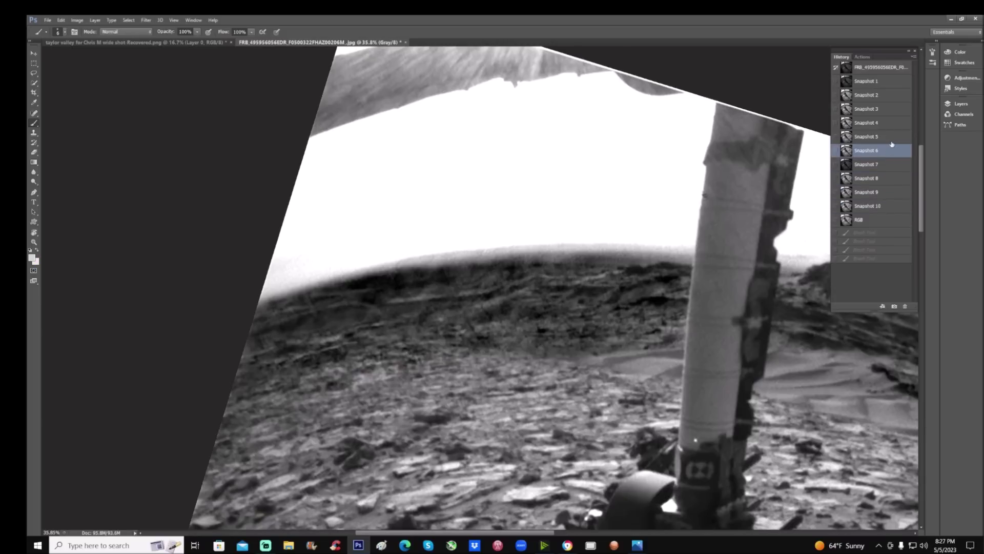
click(887, 136)
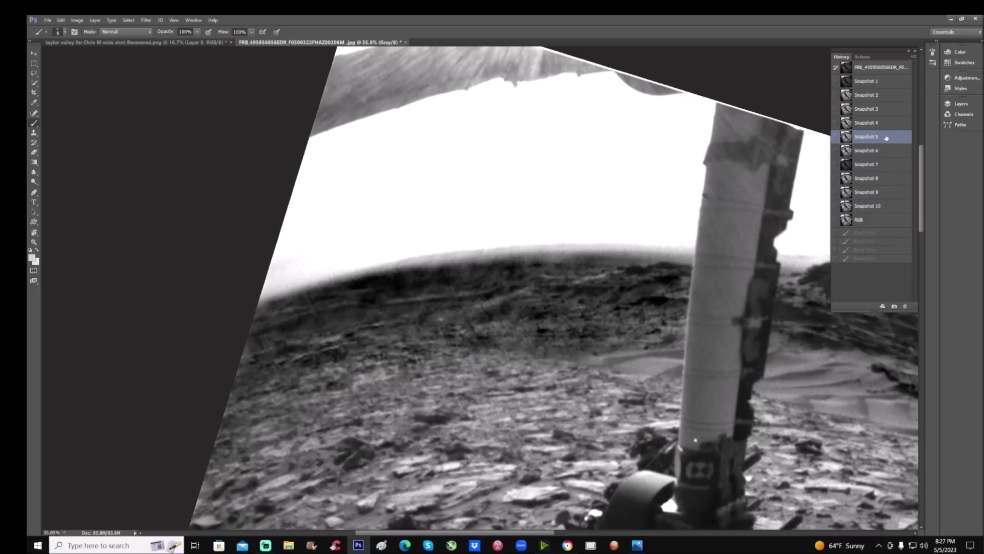
click(888, 124)
click(891, 110)
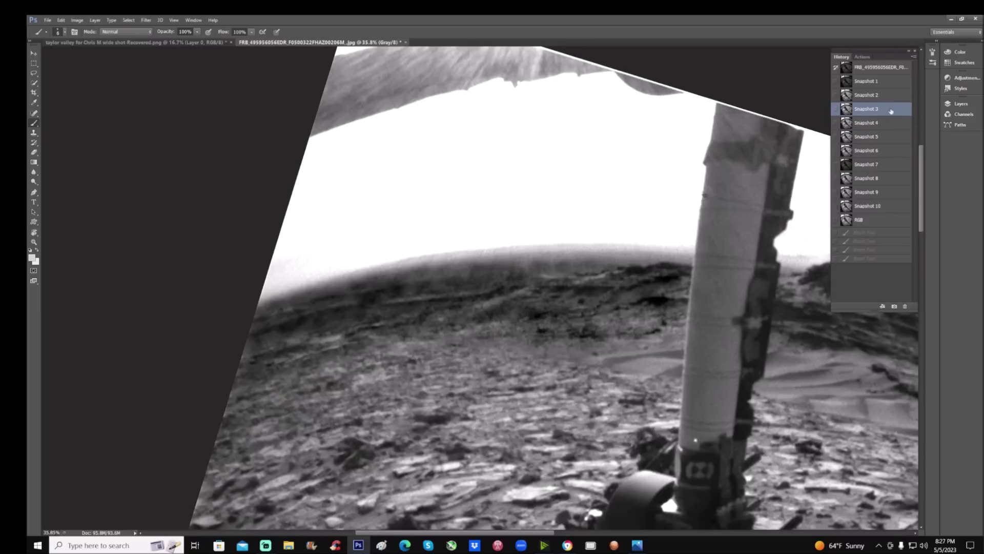
click(893, 96)
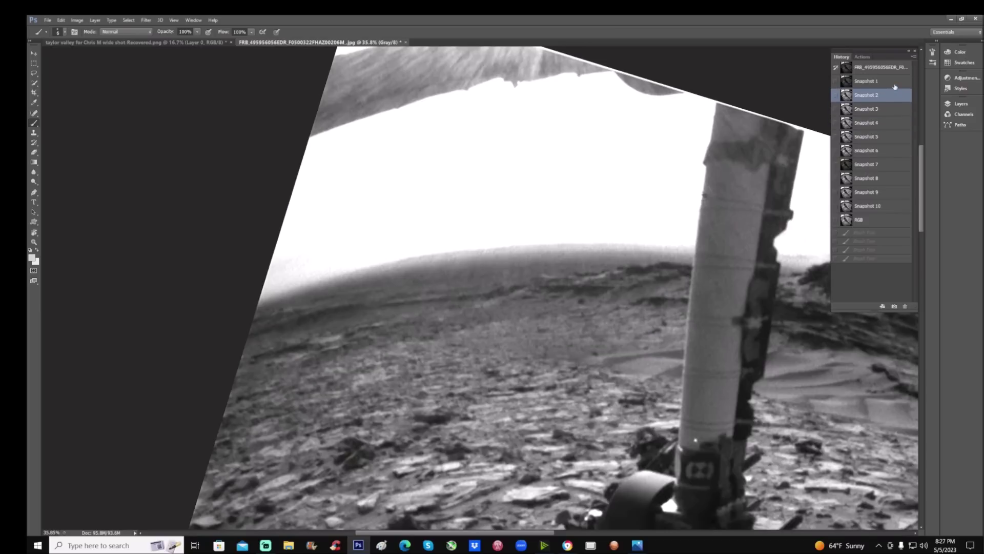
click(895, 87)
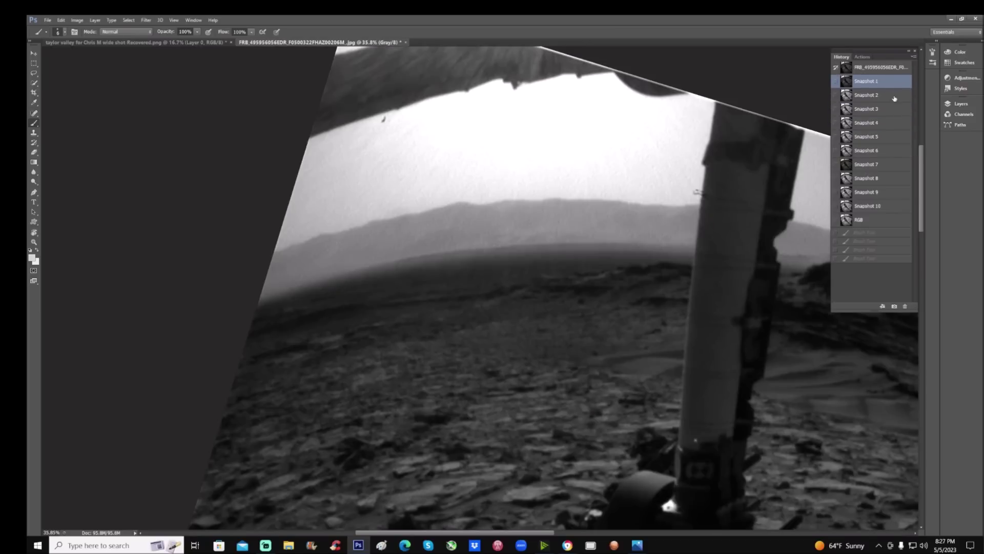
Step: Step forward through Snapshots 2, 4 and 5 and settle on Snapshot 10
click(890, 96)
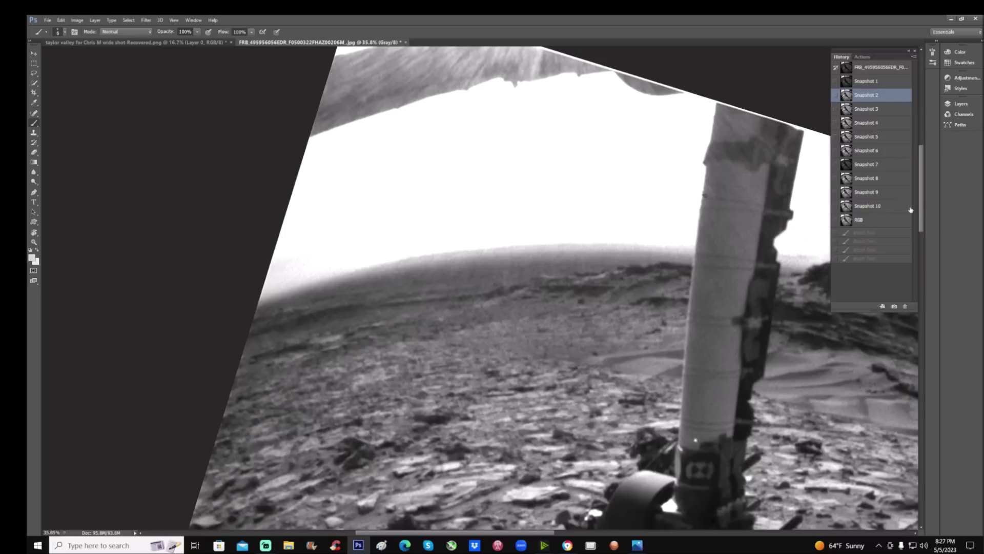
click(882, 127)
click(885, 142)
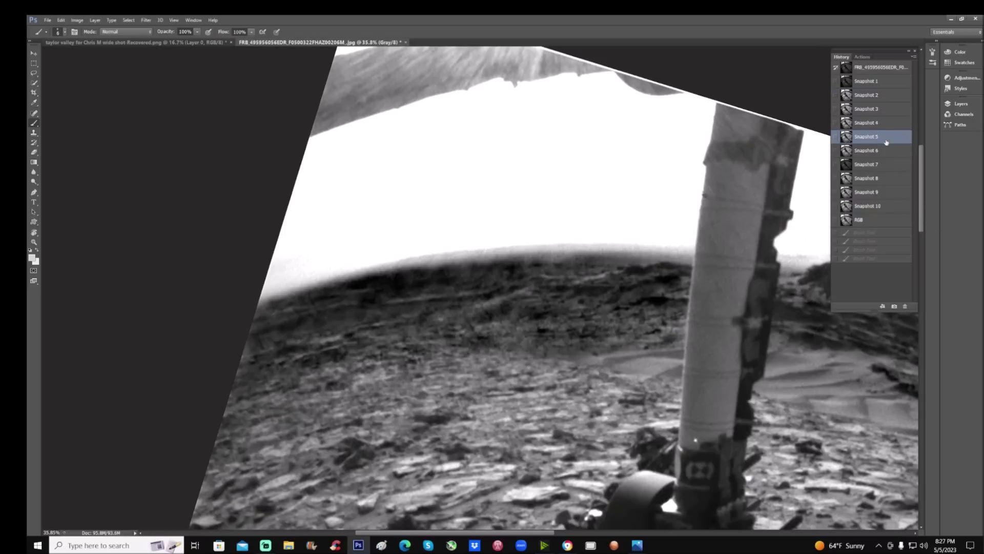
click(902, 208)
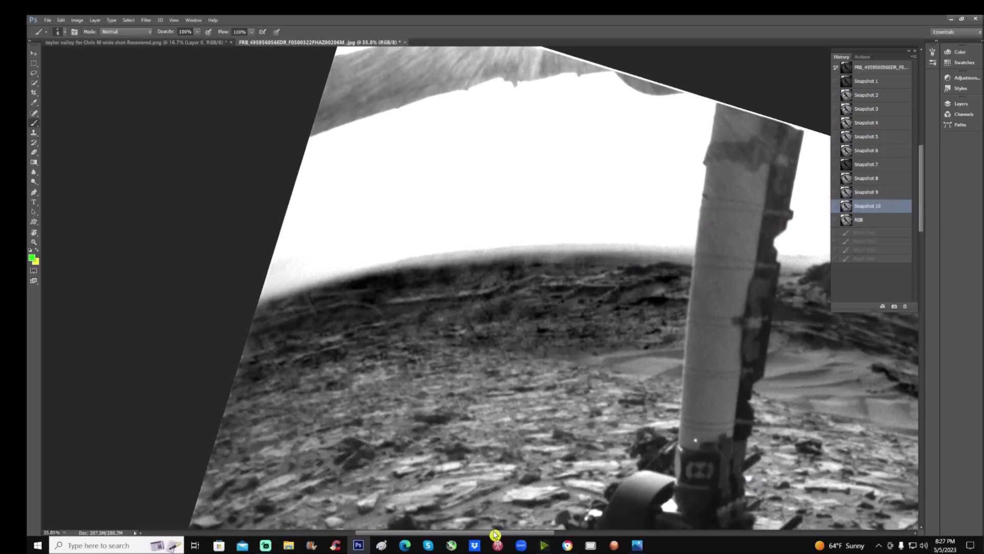
Step: Circle the right-hand layered ridge in green, then rotate and zoom the view onto it
drag(495, 533, 582, 536)
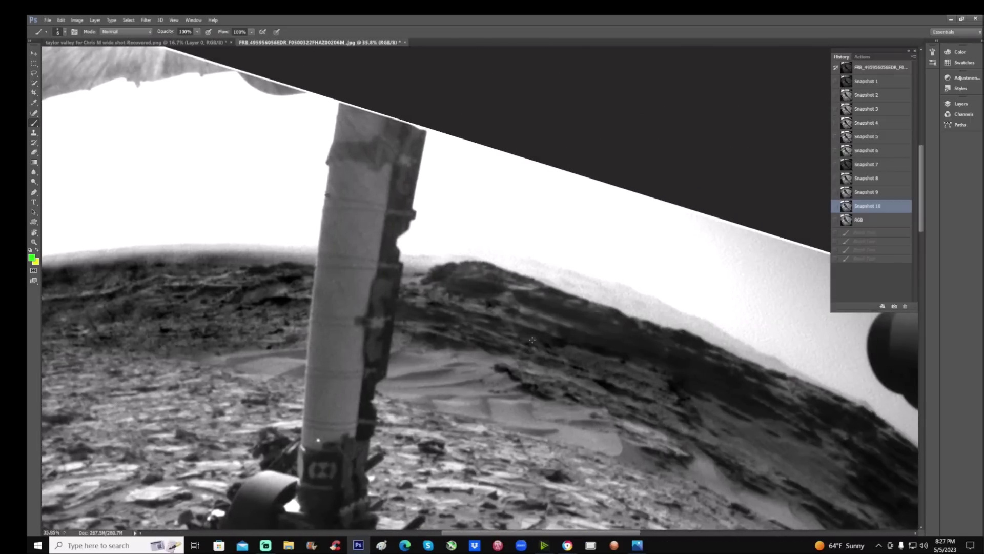
mouse_move(537, 336)
mouse_down()
mouse_move(471, 324)
mouse_move(461, 345)
mouse_move(537, 380)
mouse_move(590, 382)
mouse_move(577, 352)
mouse_move(523, 334)
mouse_up()
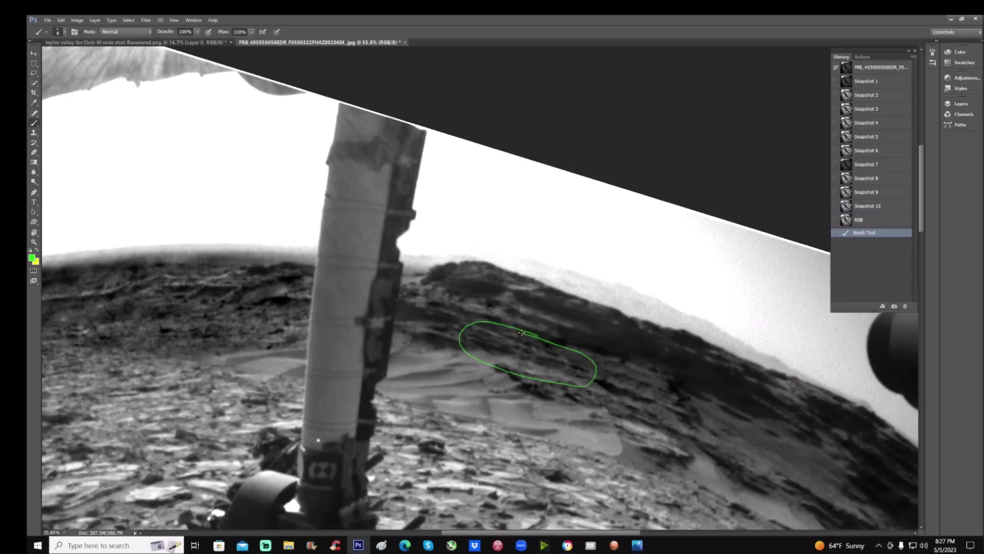
click(34, 232)
drag(296, 214, 121, 213)
scroll(121, 214, down, 1)
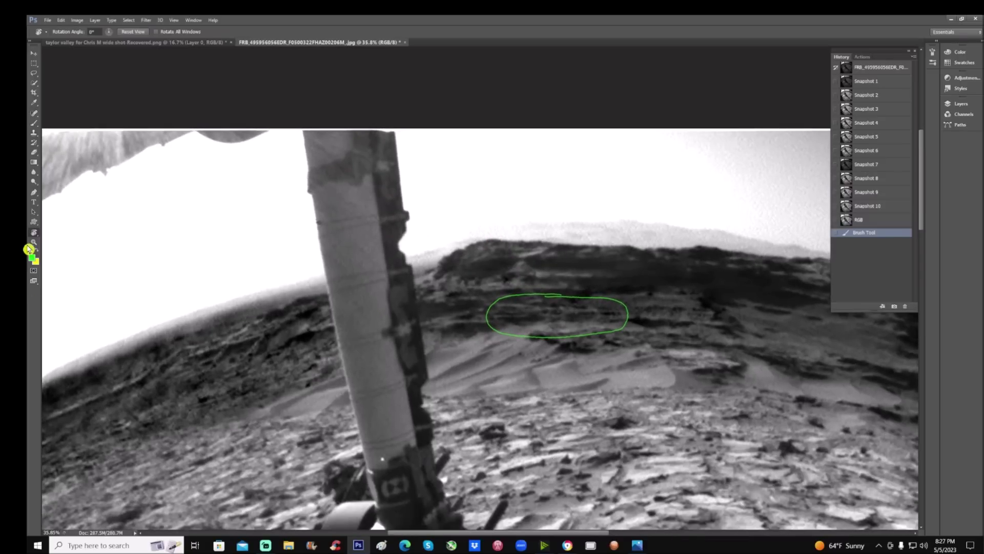
click(34, 242)
drag(464, 289, 717, 287)
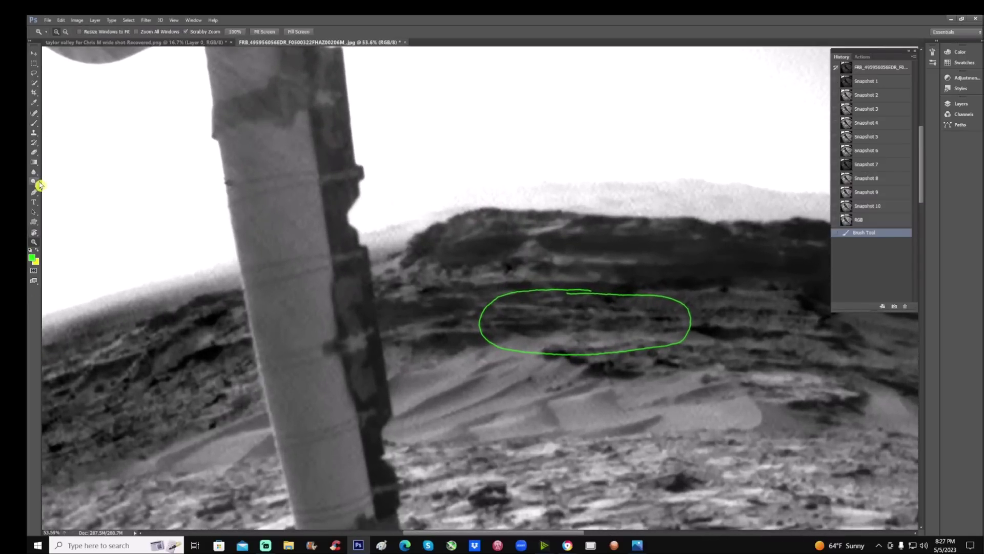
Step: Paint green marks, two downward arrows and a U-shaped bracket, then revert to Snapshot 10
click(36, 126)
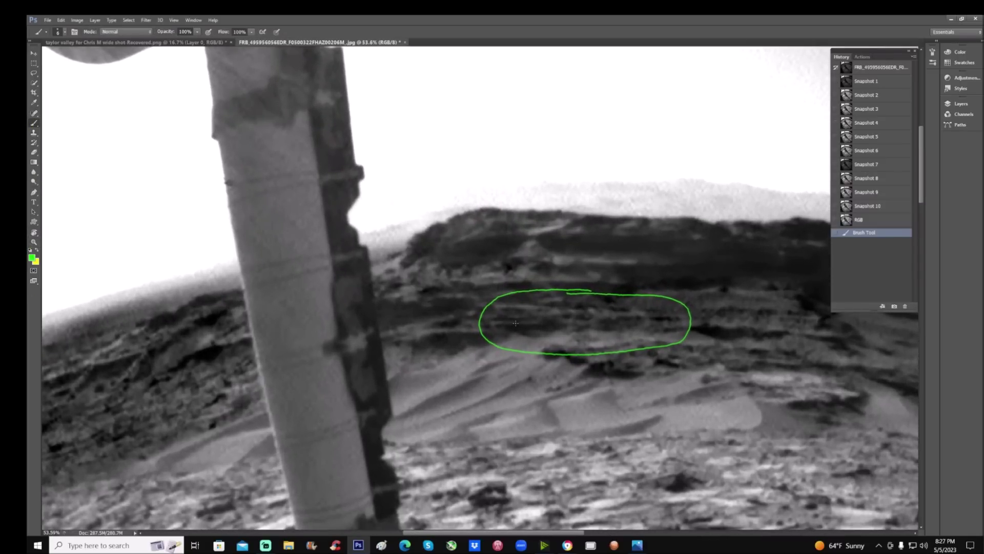
mouse_move(516, 322)
mouse_down()
mouse_move(496, 330)
mouse_move(585, 324)
mouse_move(594, 322)
mouse_move(588, 307)
mouse_move(598, 313)
mouse_move(590, 321)
mouse_move(567, 309)
mouse_up()
mouse_move(657, 148)
mouse_down()
mouse_move(621, 230)
mouse_move(652, 219)
mouse_up()
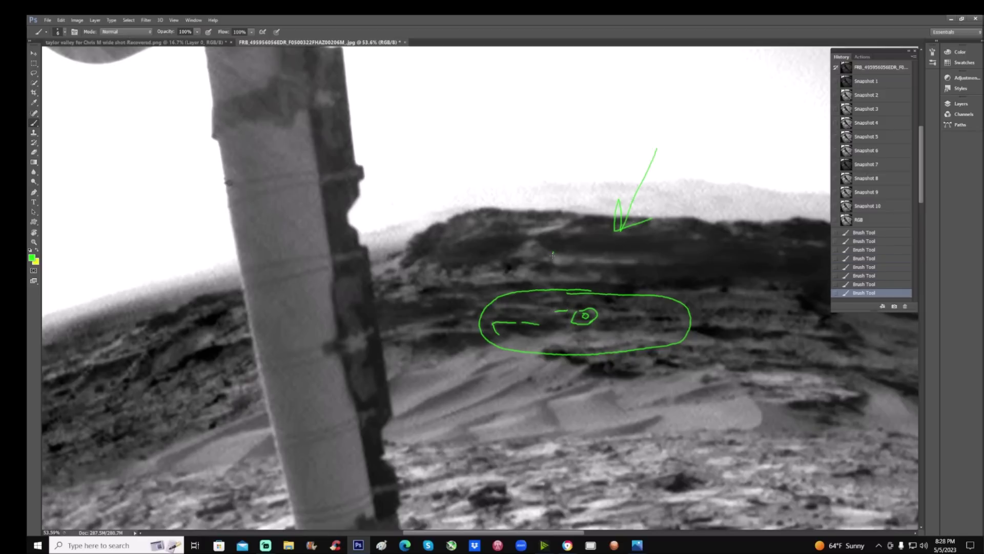
mouse_move(553, 253)
mouse_down()
mouse_move(560, 268)
mouse_move(580, 258)
mouse_move(640, 263)
mouse_move(640, 252)
mouse_up()
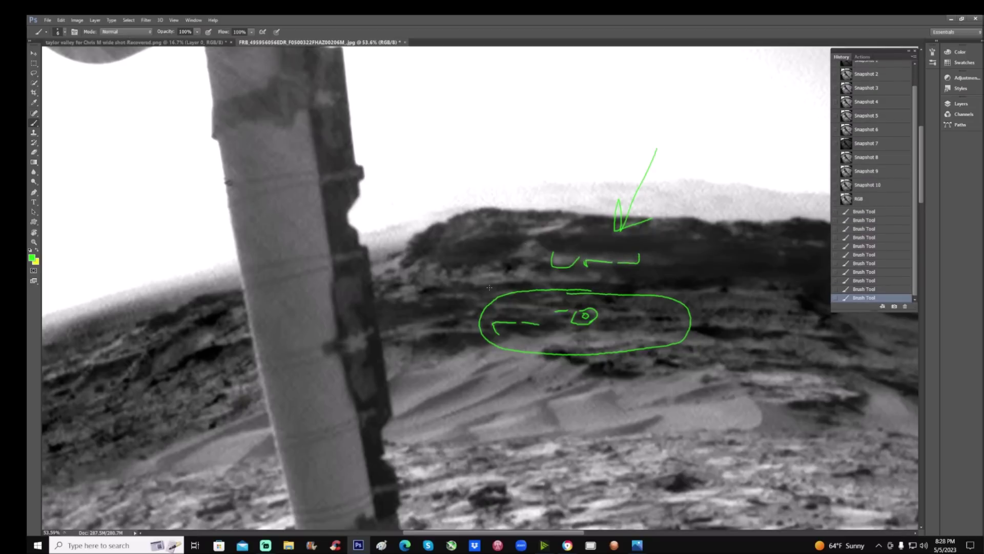
mouse_move(498, 167)
mouse_down()
mouse_move(473, 229)
mouse_move(471, 200)
mouse_move(471, 233)
mouse_up()
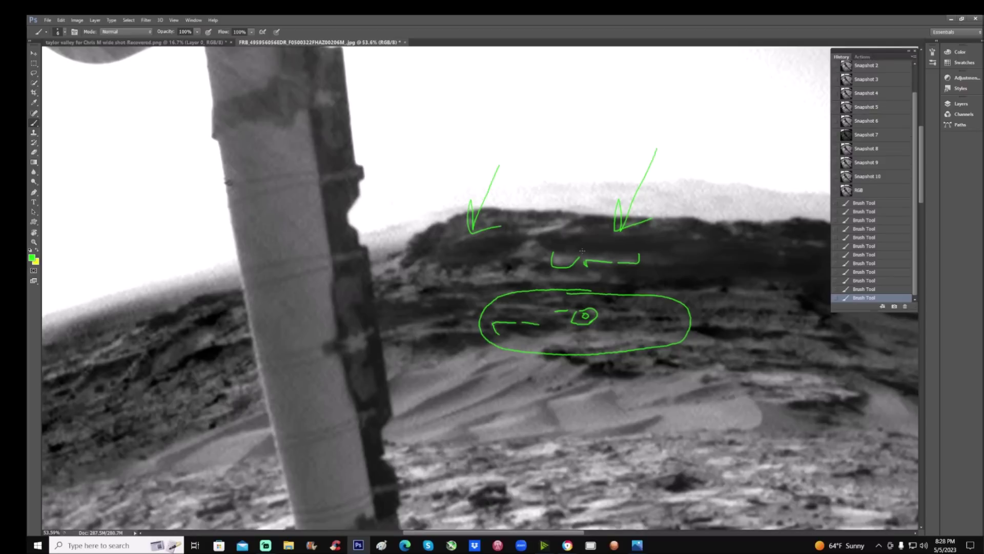
mouse_move(645, 237)
mouse_down()
mouse_move(731, 247)
mouse_move(754, 266)
mouse_up()
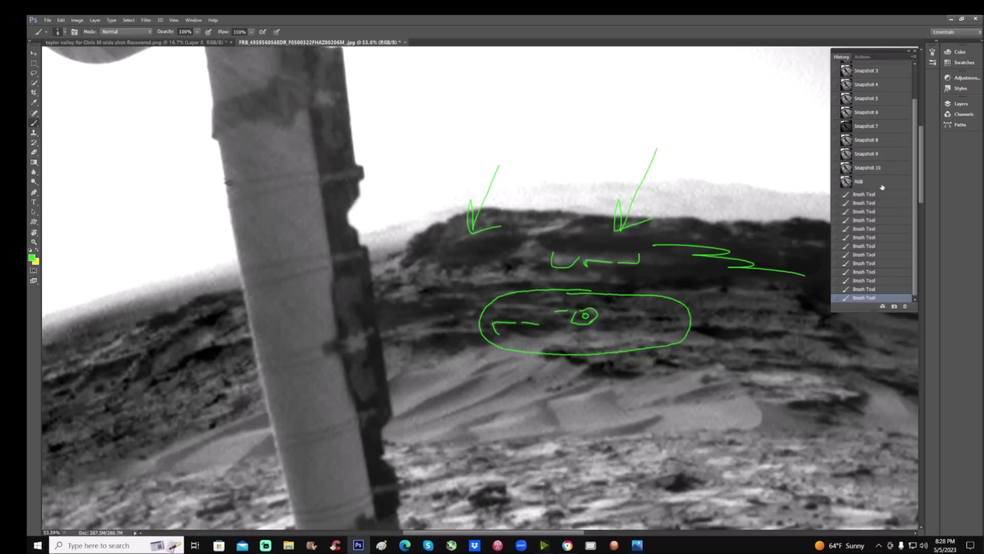
click(867, 168)
mouse_move(541, 532)
mouse_down()
mouse_move(556, 528)
mouse_move(442, 532)
mouse_up()
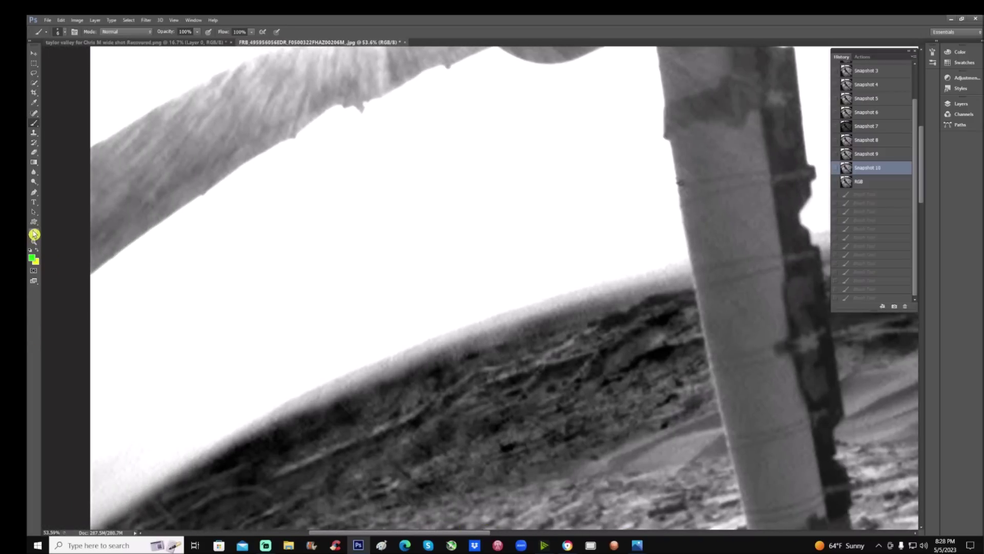
Step: Rotate the view 15° back and zoom out to see the whole image
click(34, 232)
drag(201, 187, 468, 327)
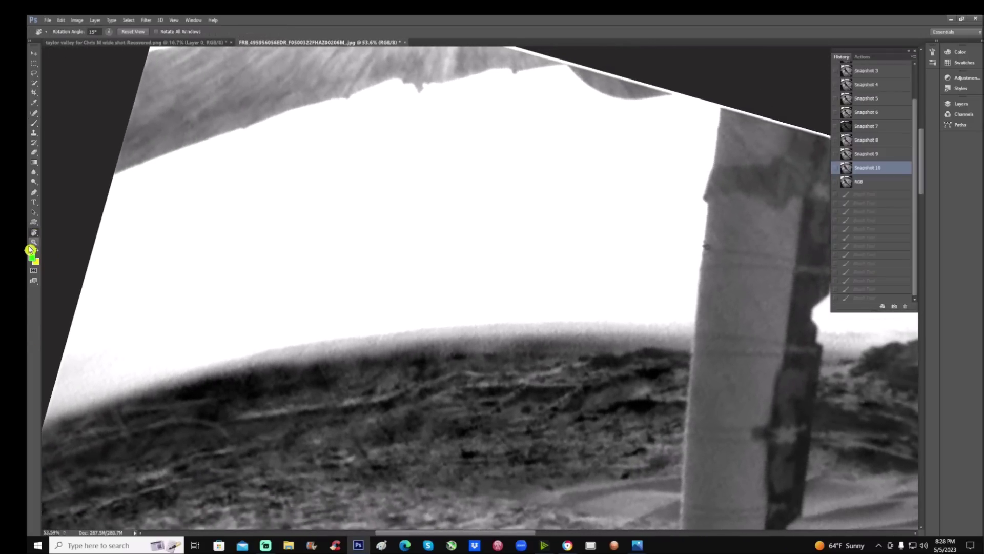
click(34, 242)
drag(436, 269, 423, 282)
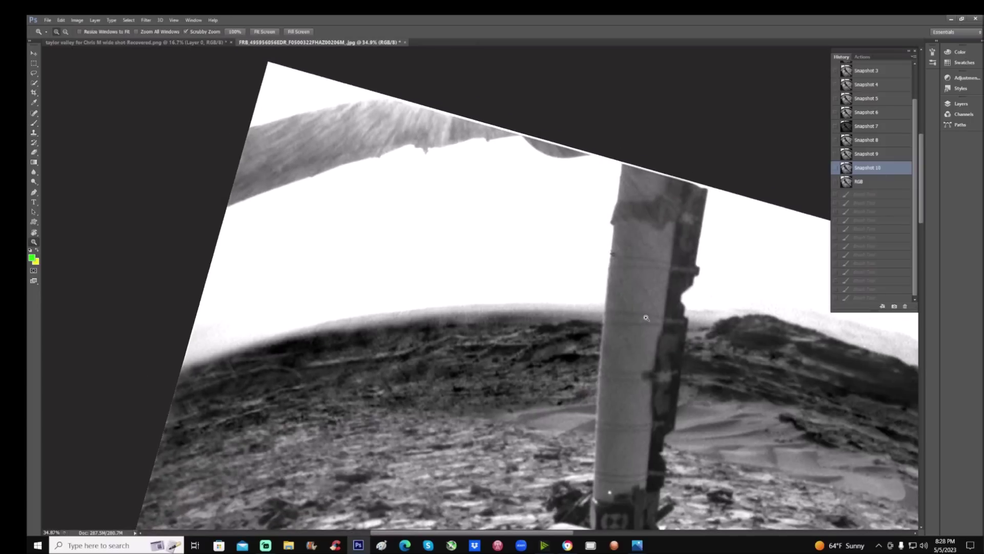
scroll(871, 154, up, 3)
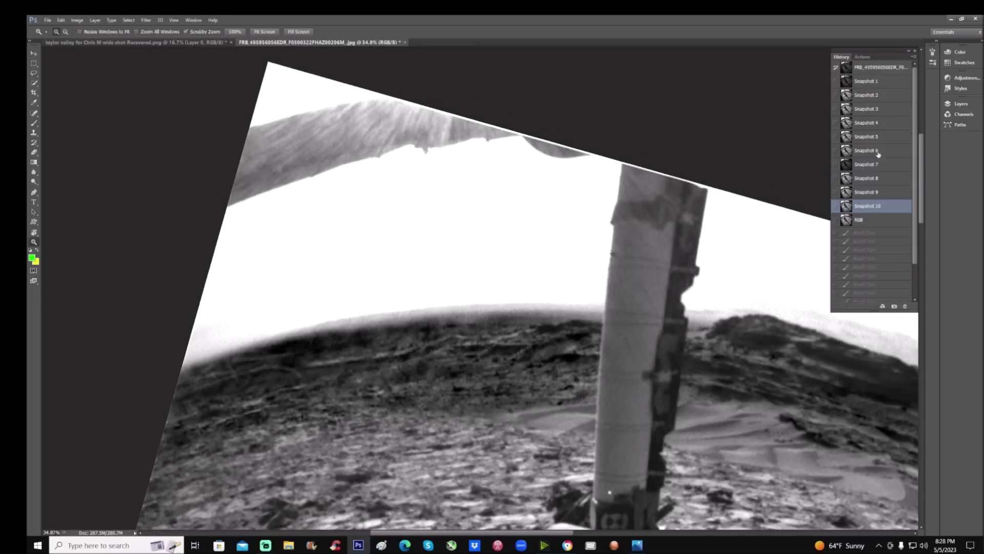
Step: Compare Snapshots 2 and 1, step forward to Snapshot 3, and return to the Brush tool
click(871, 96)
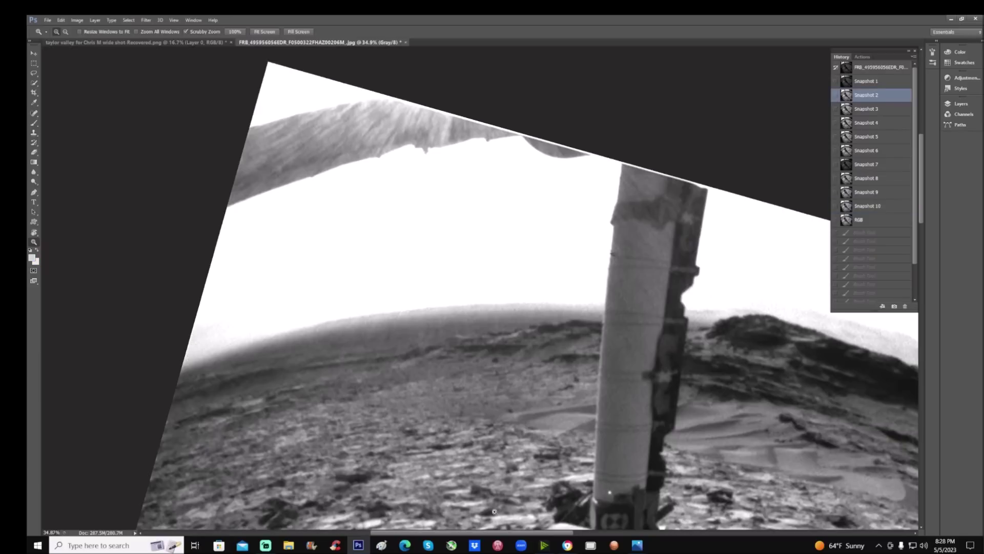
drag(500, 533, 471, 533)
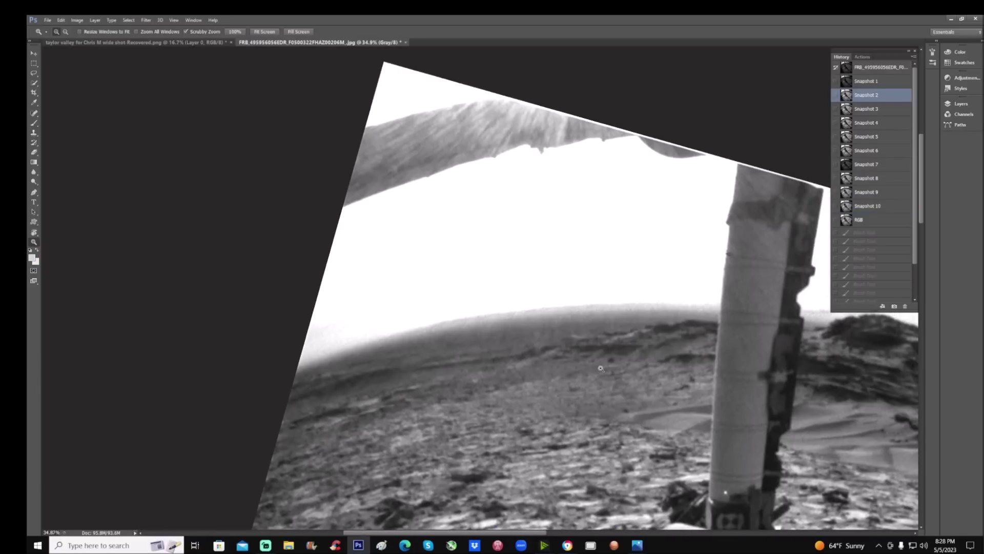
click(871, 81)
click(615, 326)
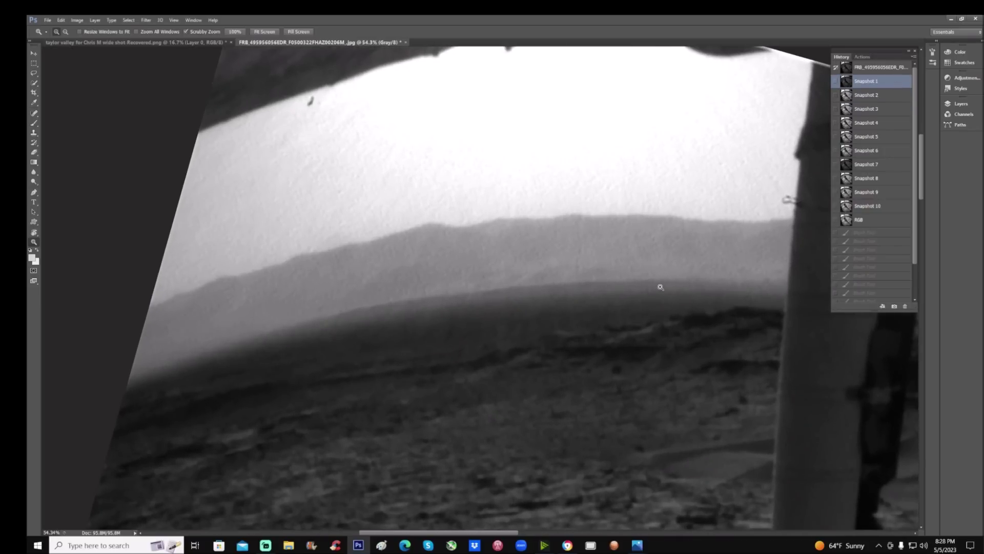
click(898, 96)
key(ctrl+shift+z)
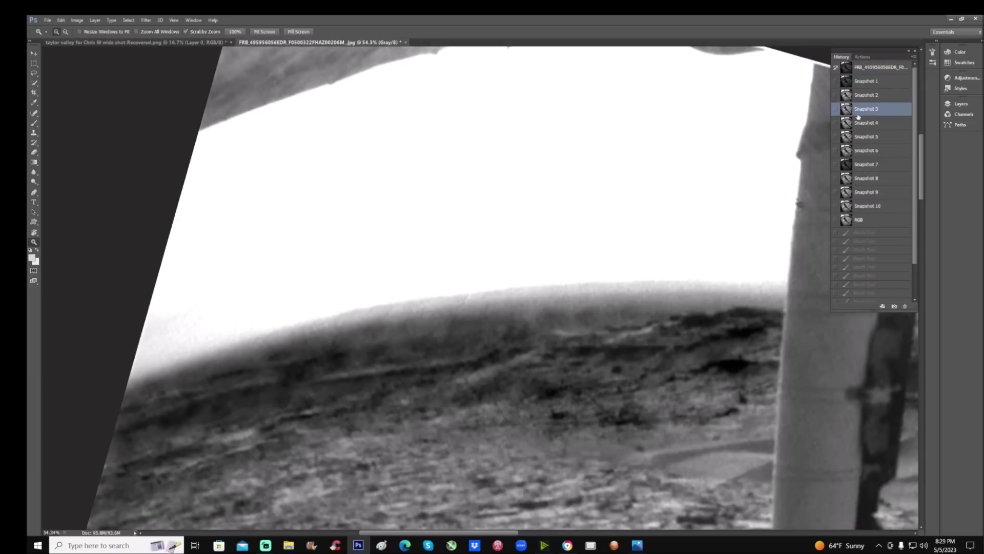
click(35, 127)
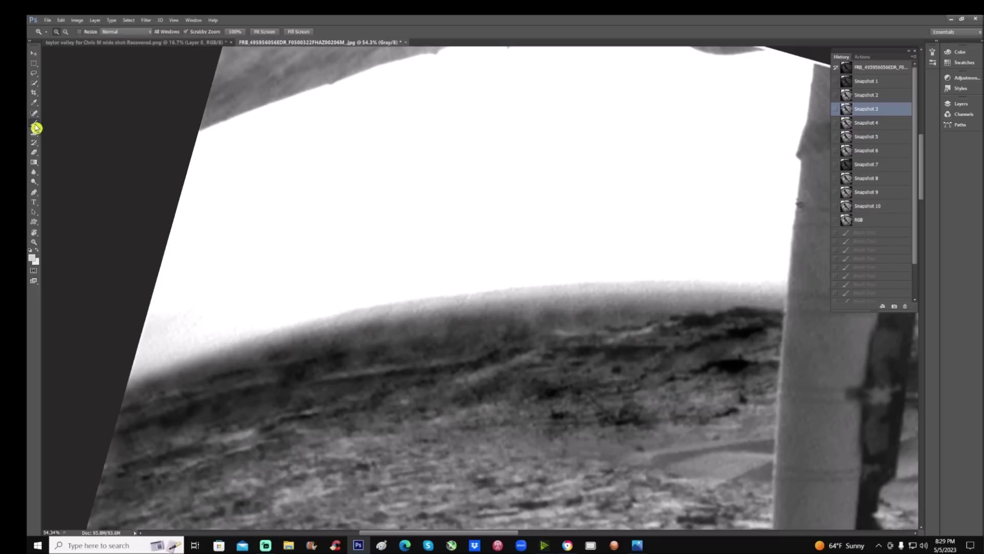
click(312, 102)
Step: Paint a white arrow and circle around the small dark speck under the overhang
key(ctrl+alt+z)
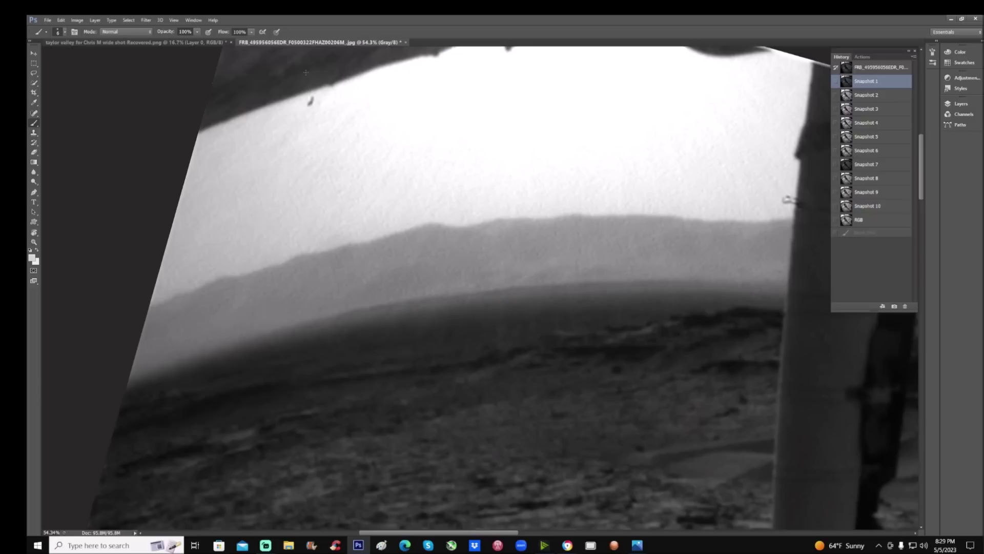
mouse_move(288, 56)
mouse_down()
mouse_move(306, 86)
mouse_move(306, 71)
mouse_move(294, 117)
mouse_move(328, 95)
mouse_move(312, 88)
mouse_up()
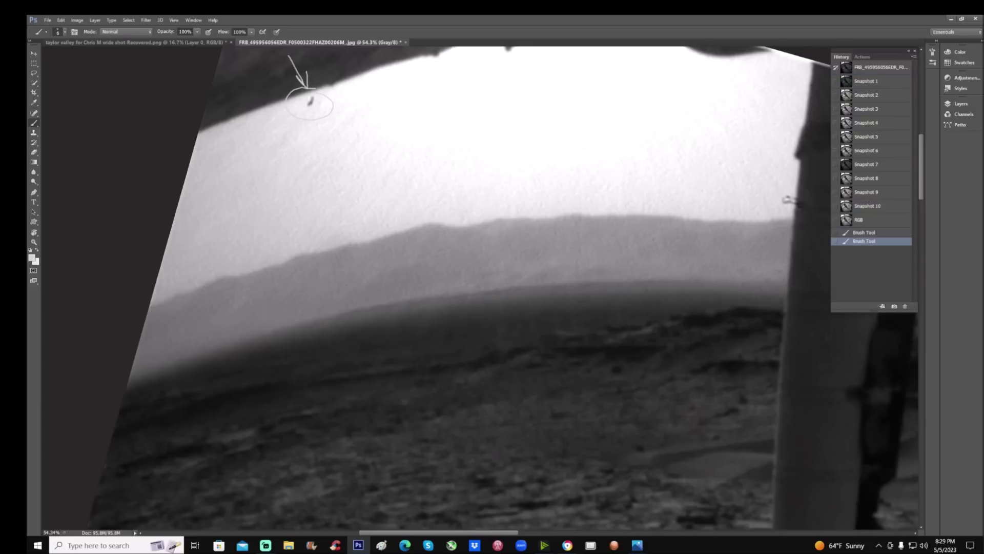
scroll(538, 409, up, 5)
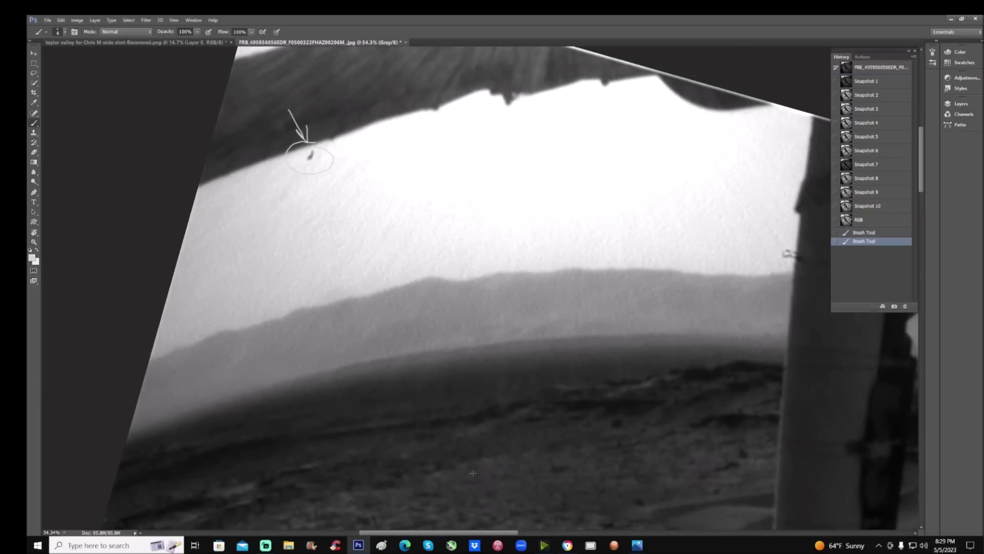
drag(280, 64, 344, 56)
Step: Paint looping white strokes across the bright sky
drag(328, 160, 520, 108)
drag(520, 109, 769, 124)
scroll(557, 322, up, 5)
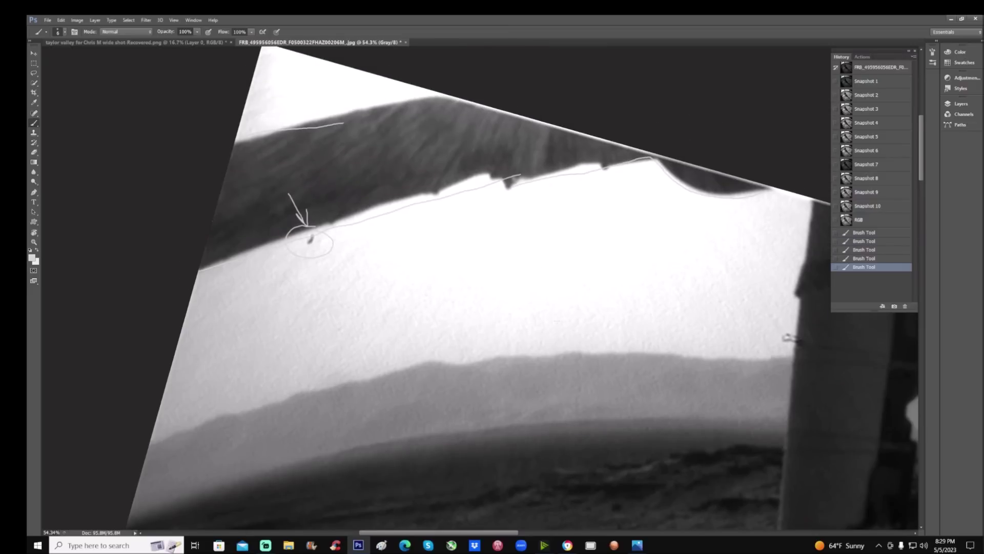
mouse_move(609, 256)
mouse_down()
mouse_move(525, 312)
mouse_move(575, 302)
mouse_move(626, 345)
mouse_move(667, 354)
mouse_up()
Step: Draw four diagonal white lines across the overhang
drag(451, 99, 349, 219)
drag(500, 112, 382, 252)
drag(539, 123, 434, 248)
drag(402, 108, 247, 254)
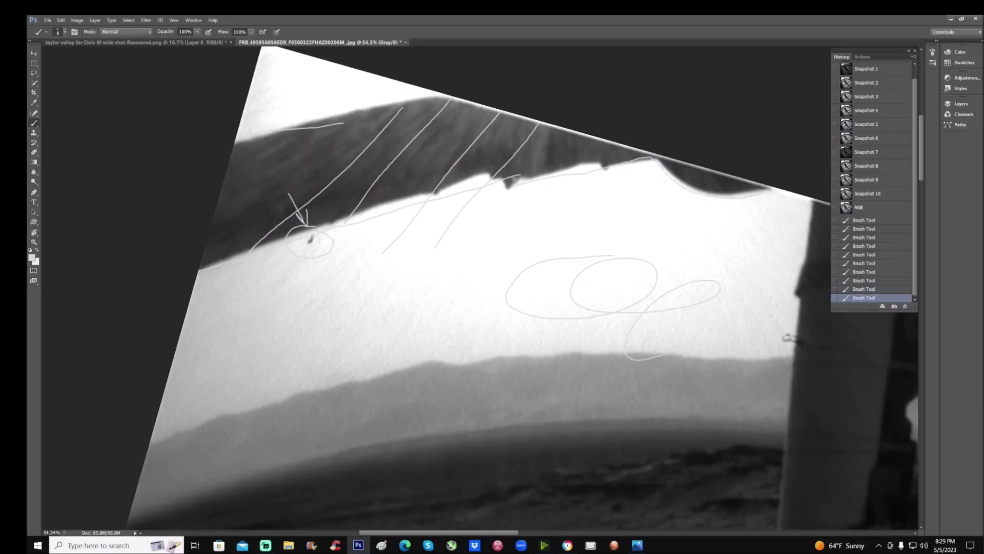
Step: Discard the white marks by reverting to Snapshot 10 in History
click(888, 191)
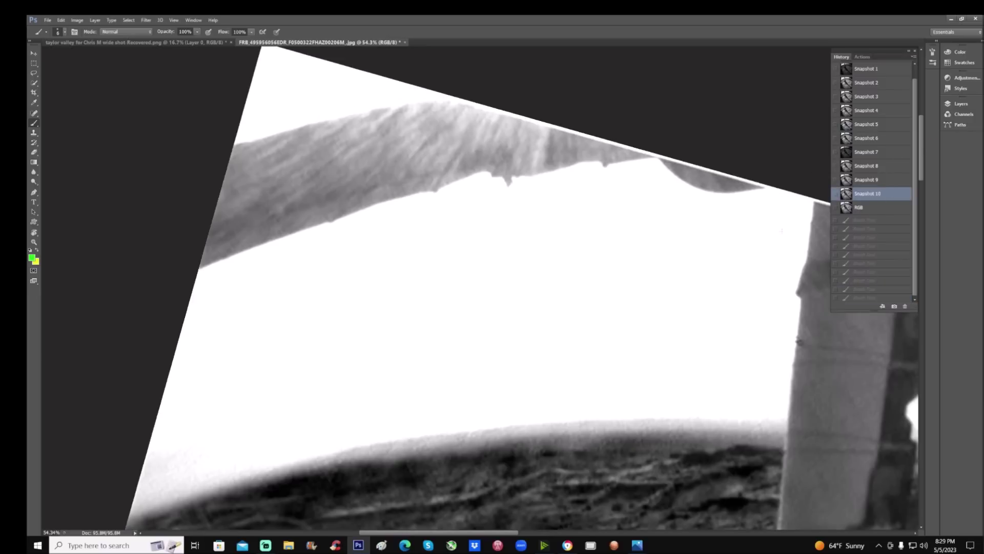
scroll(583, 261, down, 1)
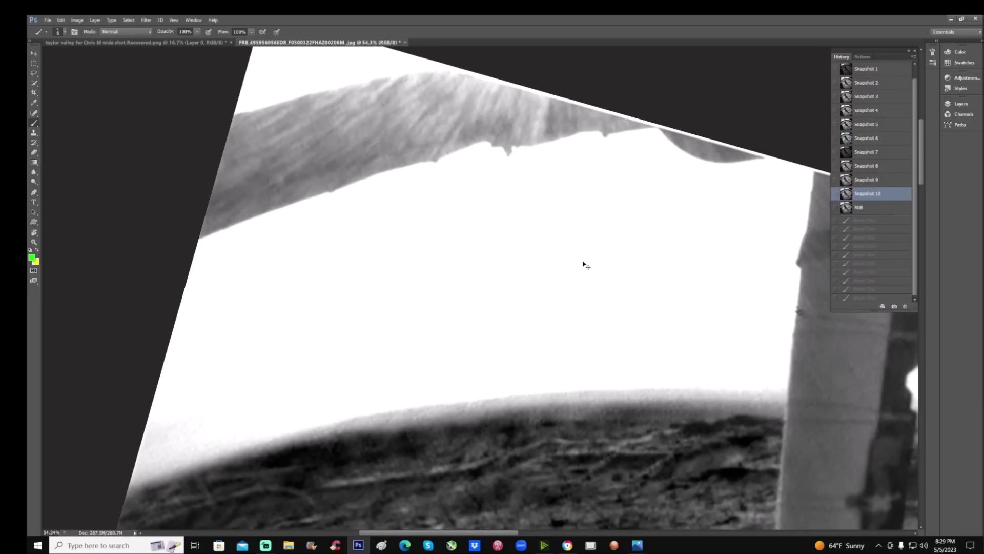
scroll(583, 261, down, 2)
scroll(560, 359, down, 1)
scroll(560, 358, down, 3)
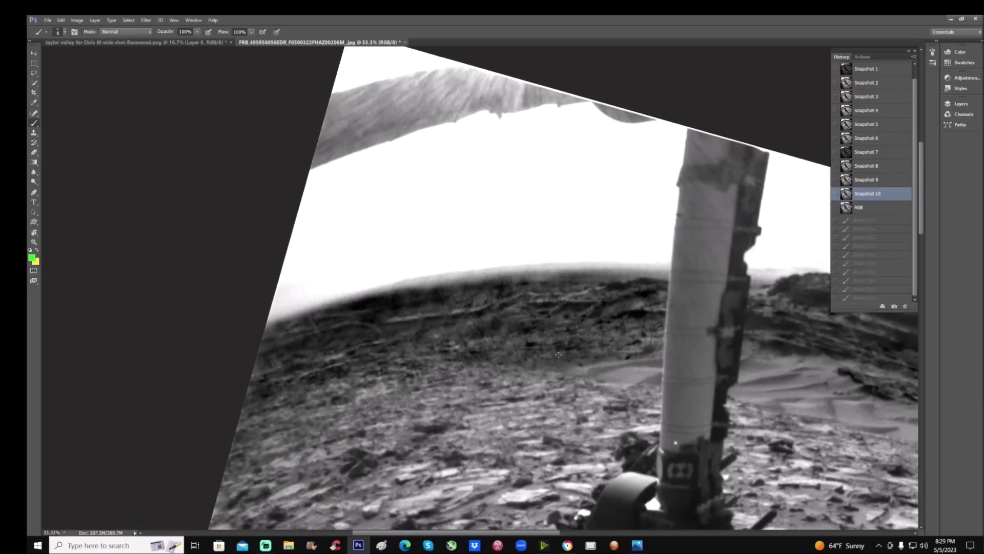
Step: Compare grayscale Snapshot 2 and high-contrast Snapshot 10, then settle on darker Snapshot 1
click(892, 87)
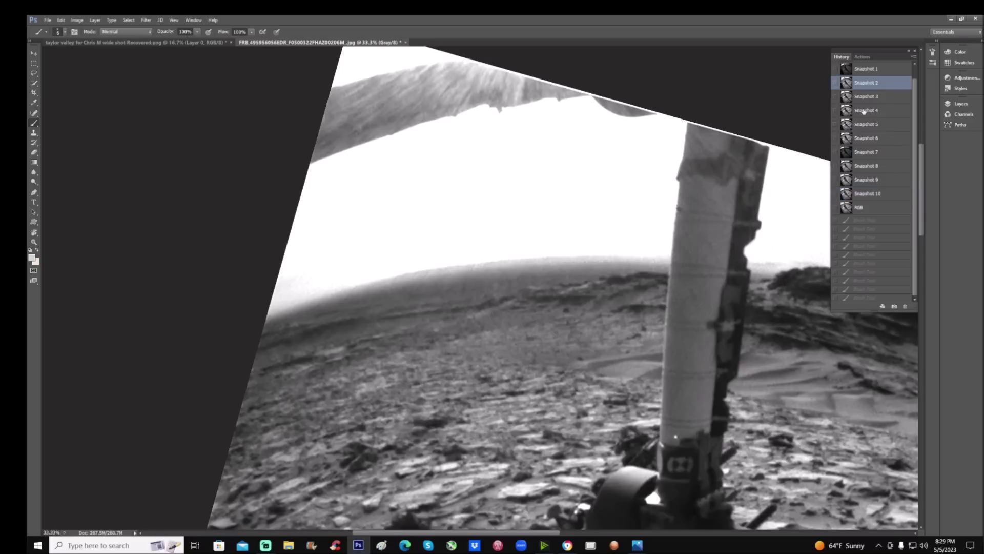
click(882, 194)
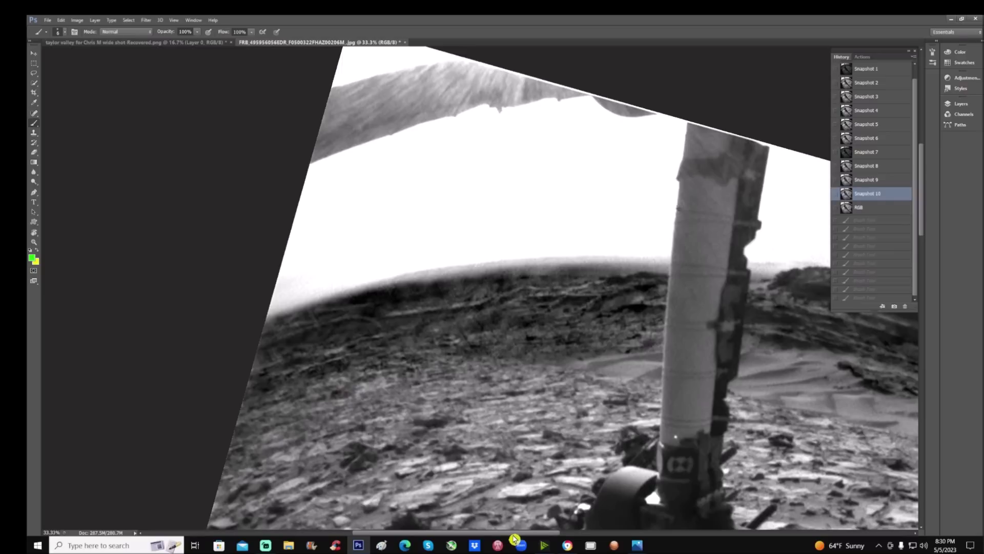
drag(511, 532, 534, 533)
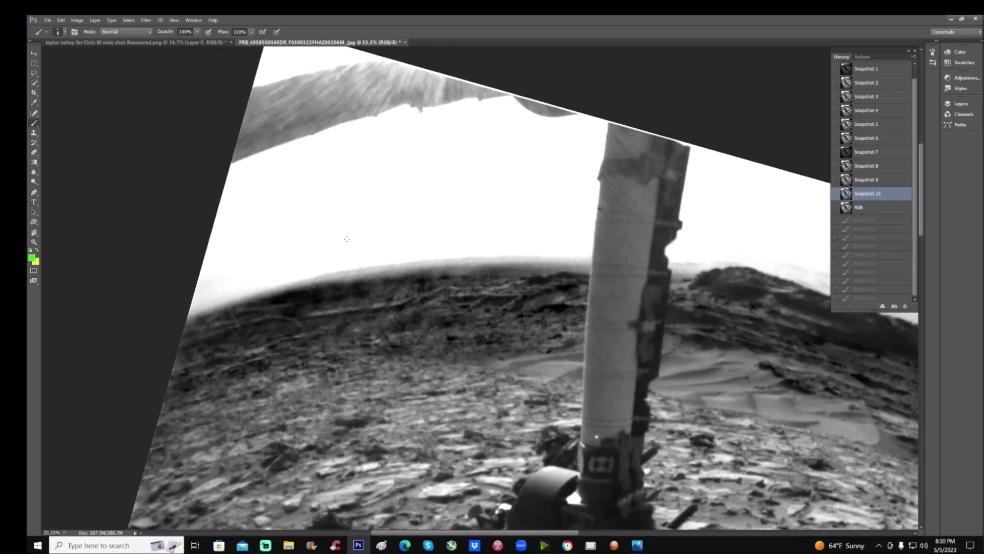
click(895, 72)
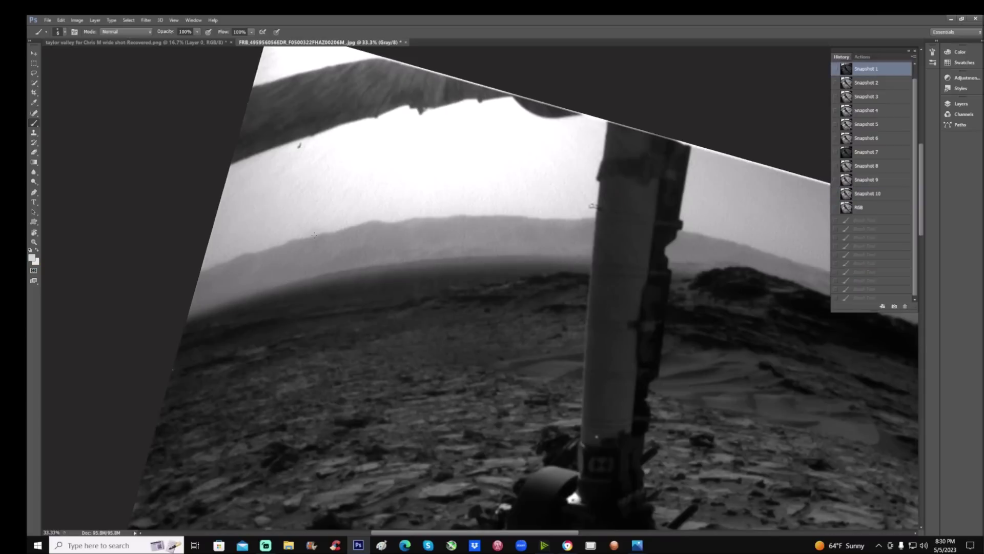
Step: Scribble white test lines across the distant hills and two wavy lines across the ground
mouse_move(337, 243)
mouse_down()
mouse_move(377, 246)
mouse_move(288, 251)
mouse_move(455, 250)
mouse_up()
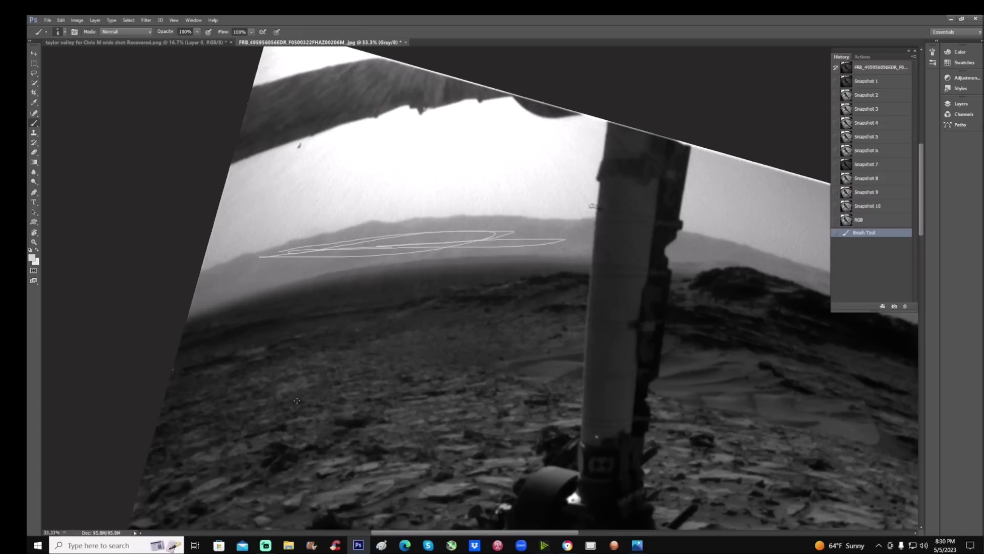
mouse_move(275, 395)
mouse_down()
mouse_move(347, 382)
mouse_move(487, 424)
mouse_move(547, 406)
mouse_up()
mouse_move(698, 400)
mouse_down()
mouse_move(710, 422)
mouse_move(798, 456)
mouse_move(839, 461)
mouse_up()
scroll(818, 392, down, 1)
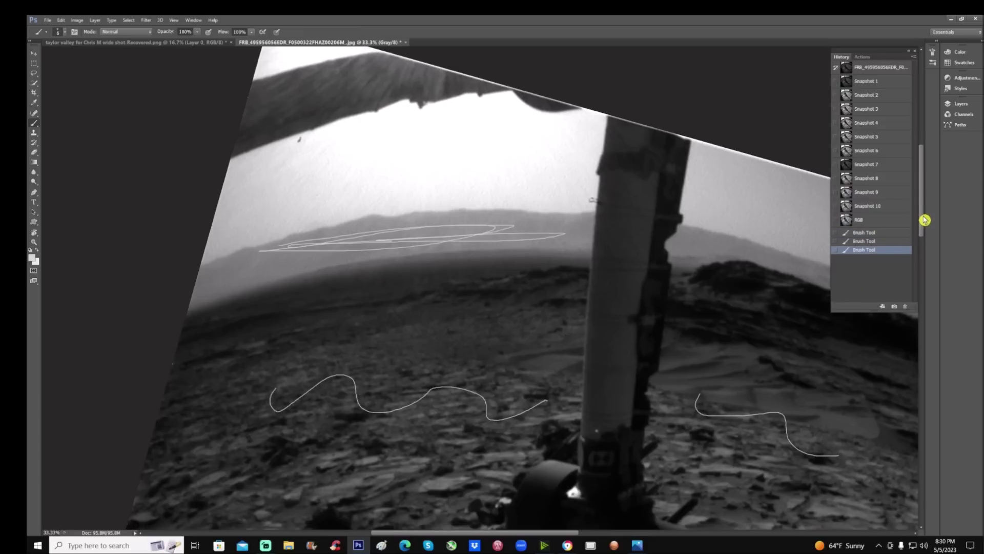
mouse_move(925, 220)
mouse_down()
mouse_move(923, 325)
mouse_move(923, 301)
mouse_up()
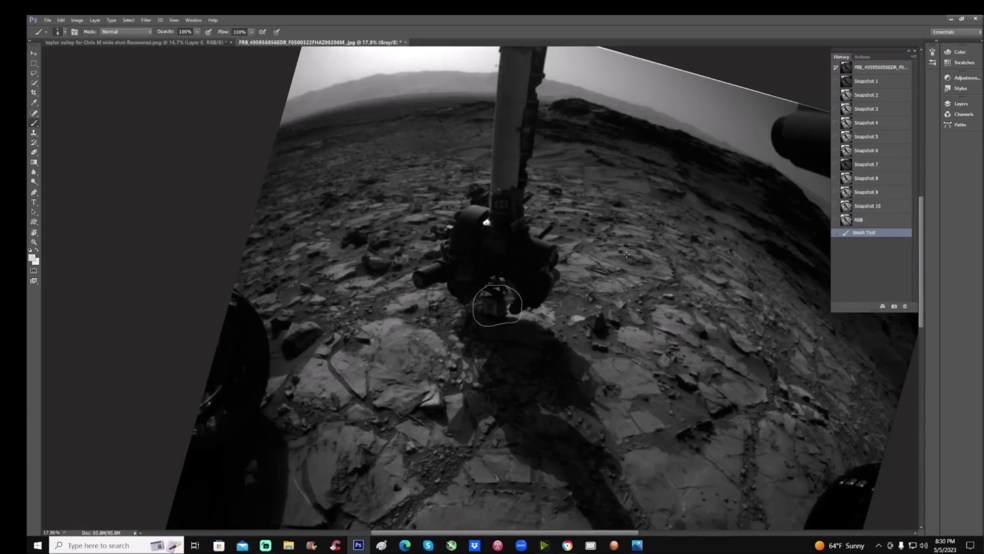
Step: Switch to the brighter Snapshot 2 and zoom in on the ridge left of the mast
click(871, 95)
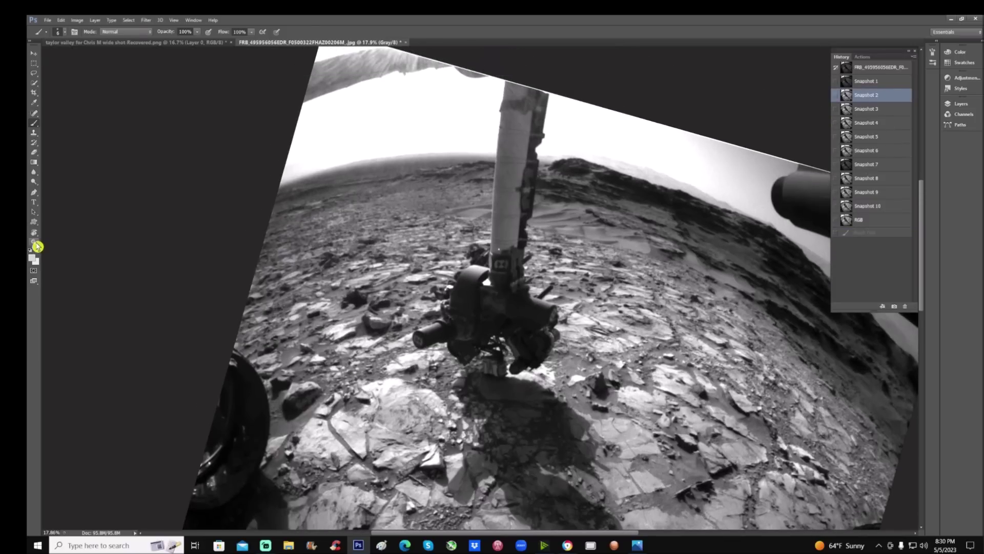
click(37, 247)
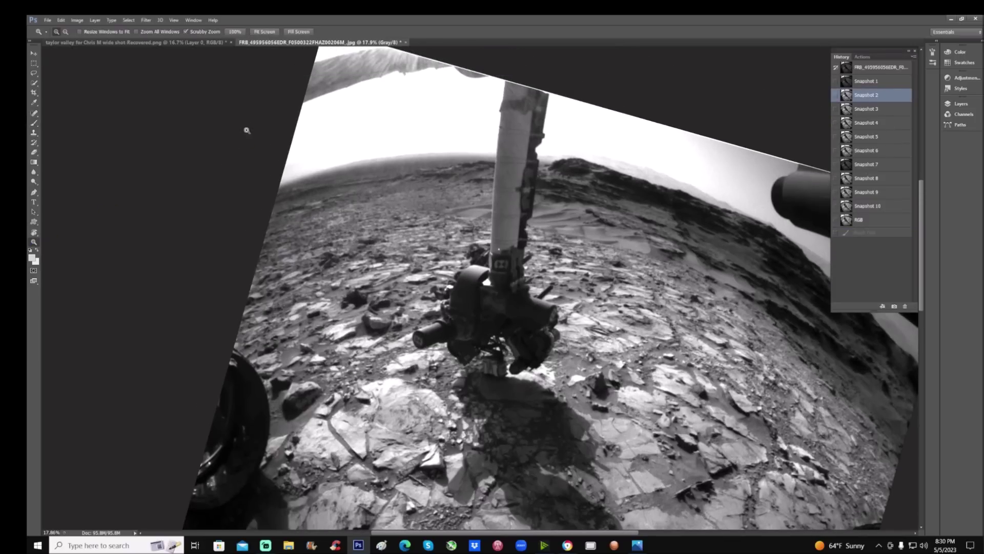
drag(244, 127, 266, 115)
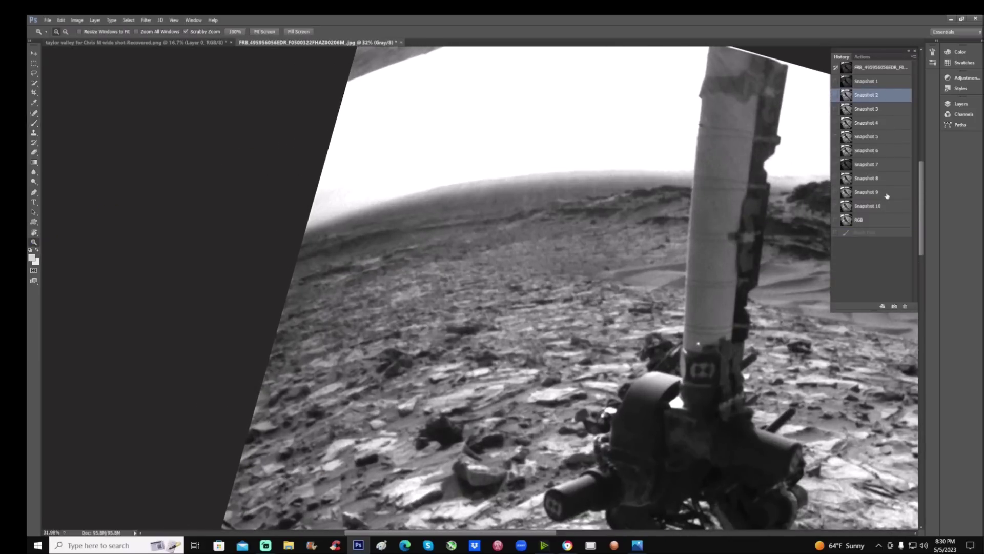
scroll(884, 186, up, 1)
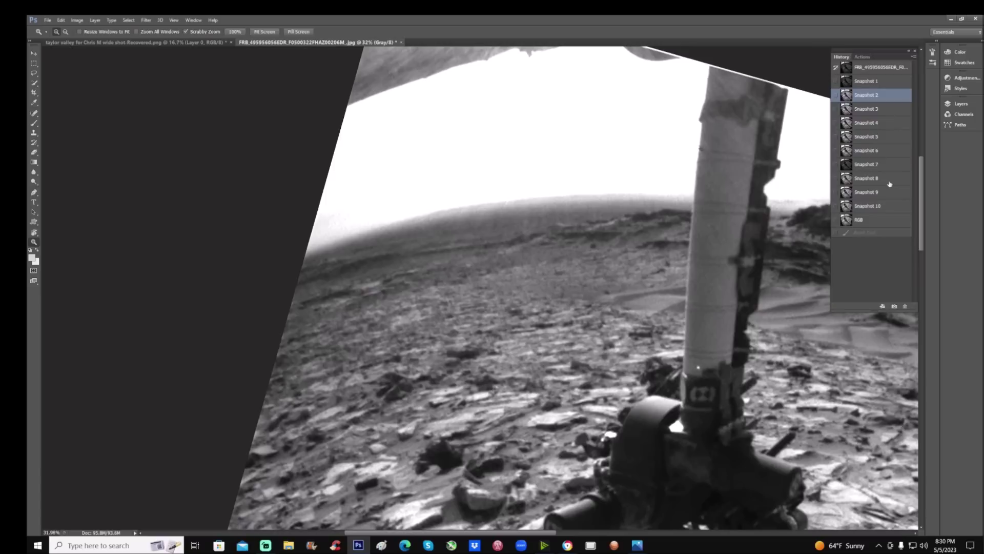
click(36, 125)
mouse_move(429, 255)
mouse_down()
mouse_move(383, 269)
mouse_move(384, 289)
mouse_move(428, 292)
mouse_move(440, 270)
mouse_move(425, 259)
mouse_move(396, 280)
mouse_move(411, 269)
mouse_move(392, 286)
mouse_up()
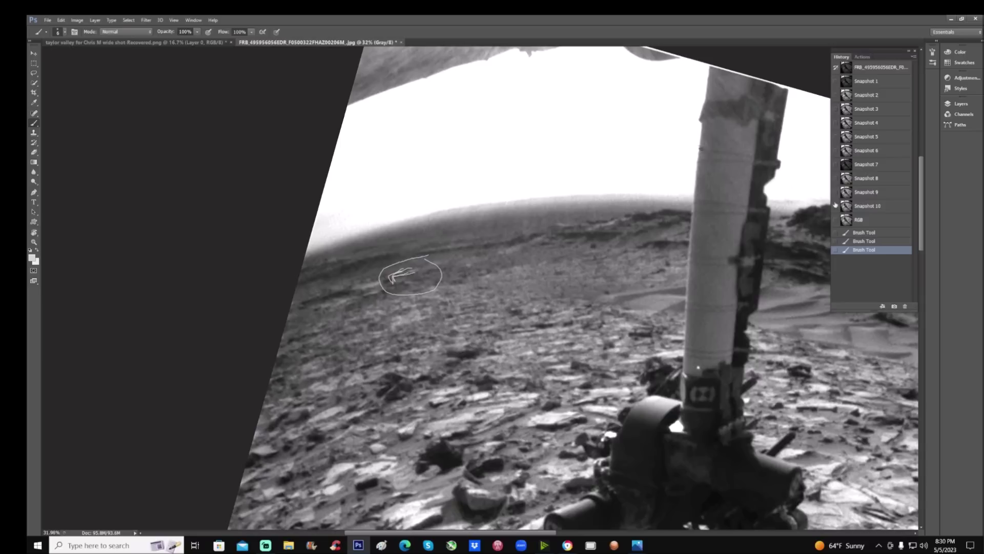
click(872, 81)
click(871, 94)
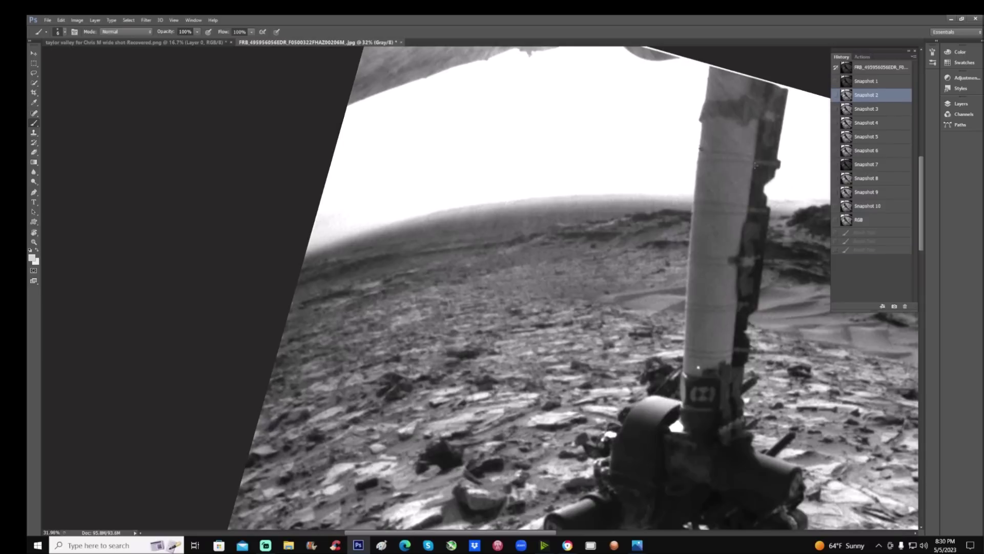
mouse_move(407, 268)
mouse_down()
mouse_move(387, 280)
mouse_move(434, 280)
mouse_move(389, 262)
mouse_up()
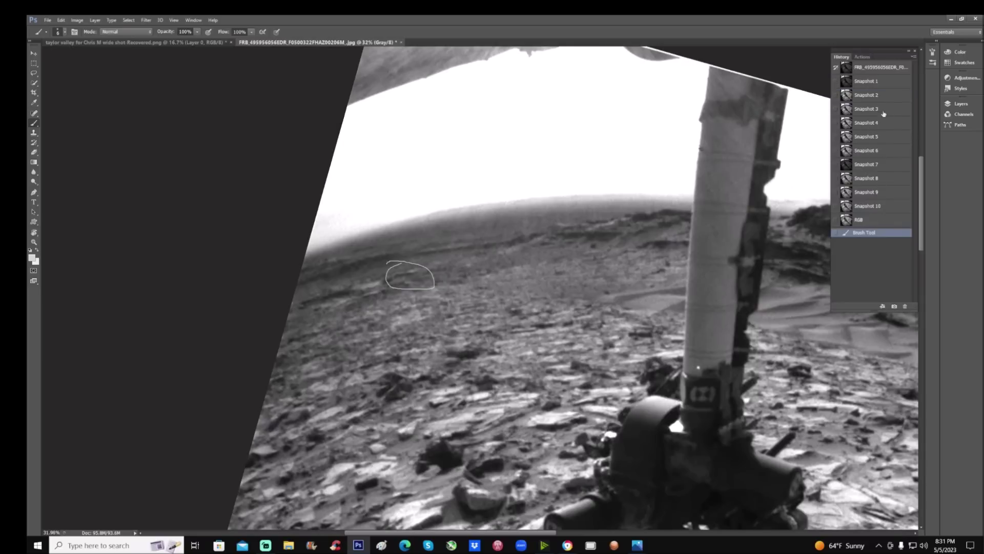
click(887, 83)
click(895, 96)
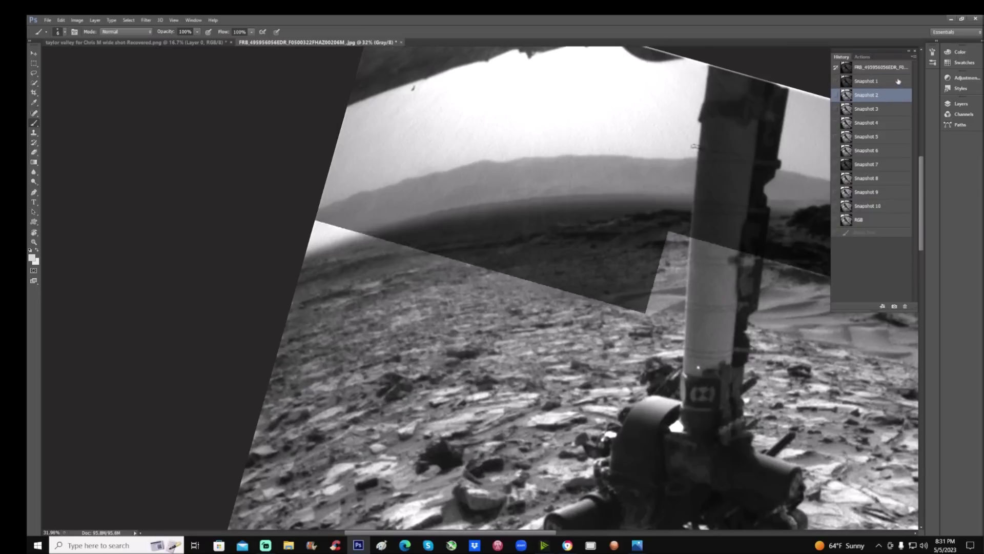
Step: Compare Snapshots 1, 2 and 10 in History, returning to the brighter Snapshot 2
click(895, 82)
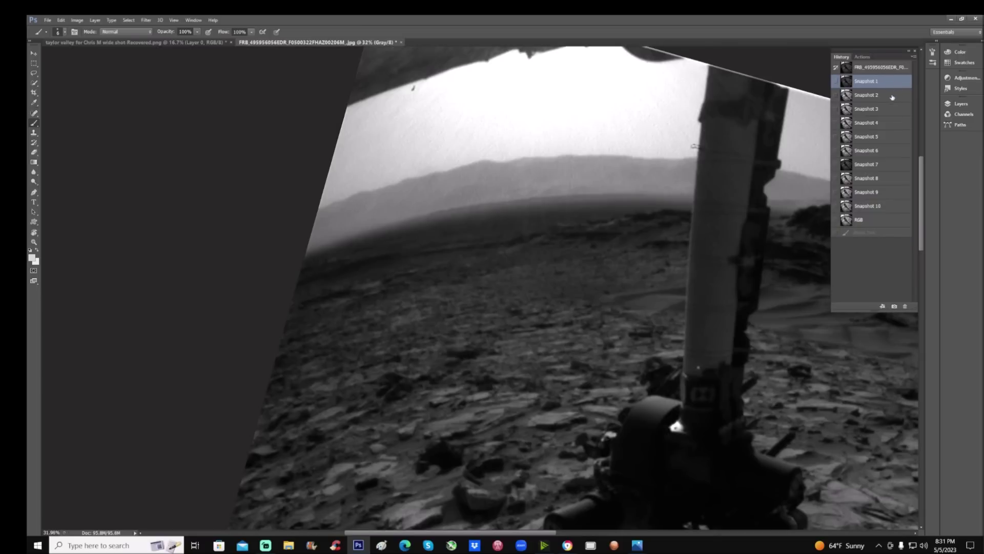
click(893, 97)
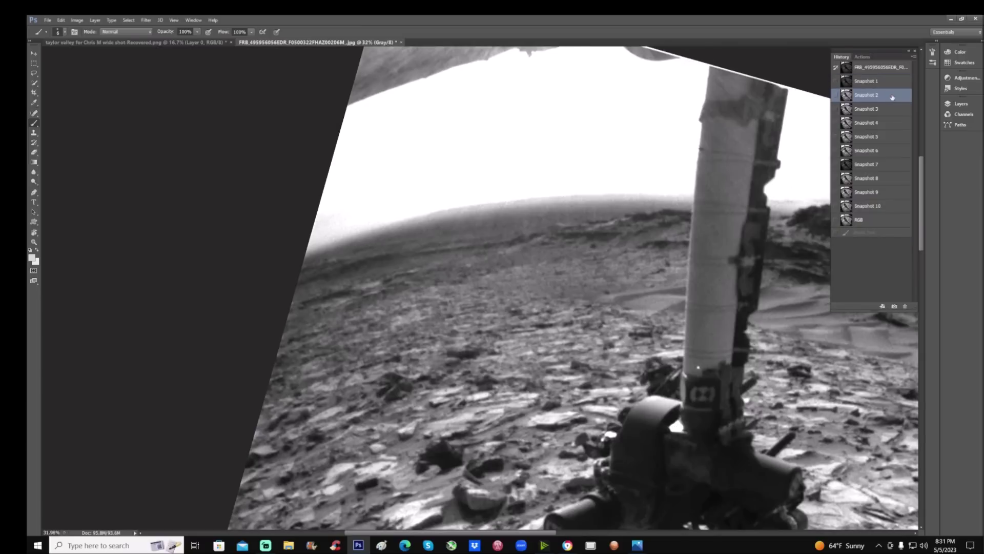
click(890, 208)
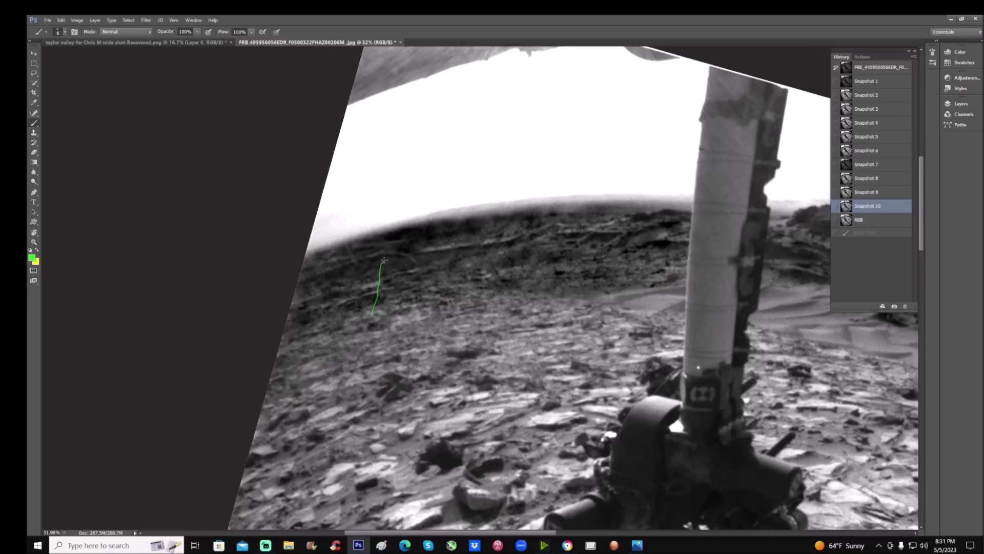
click(893, 96)
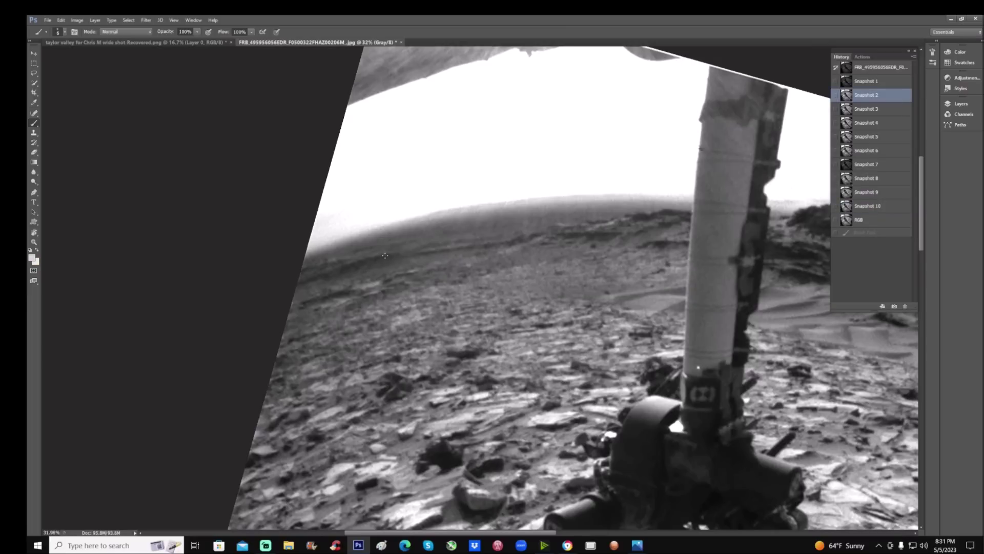
Step: Discard short white test strokes on the ridge by switching to Snapshot 10, then zoom out
drag(389, 254, 410, 262)
click(412, 259)
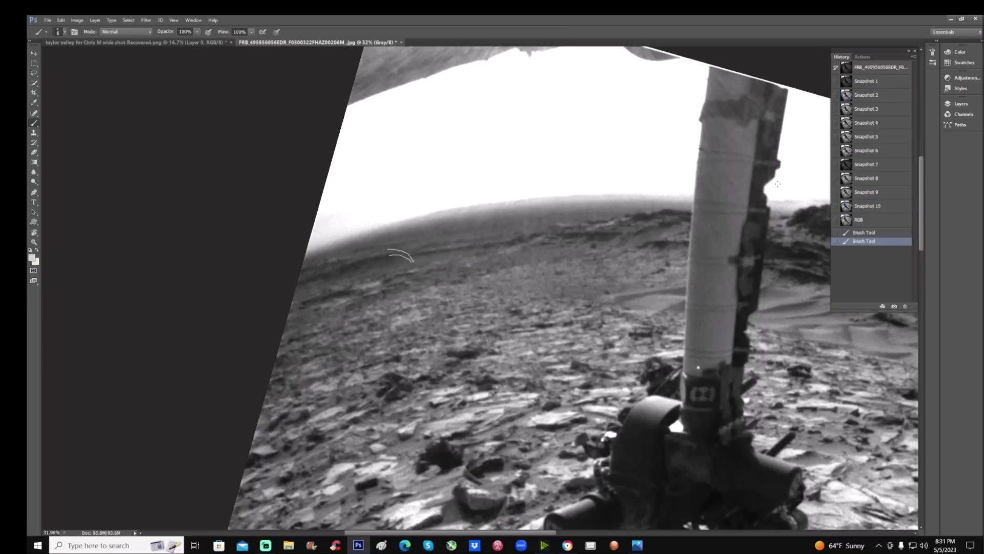
click(867, 206)
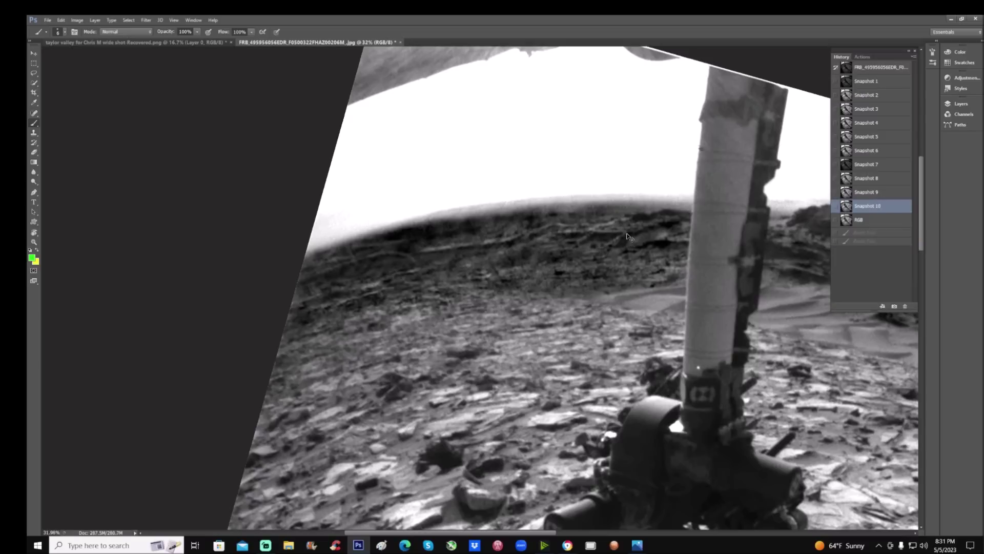
key(ctrl+minus)
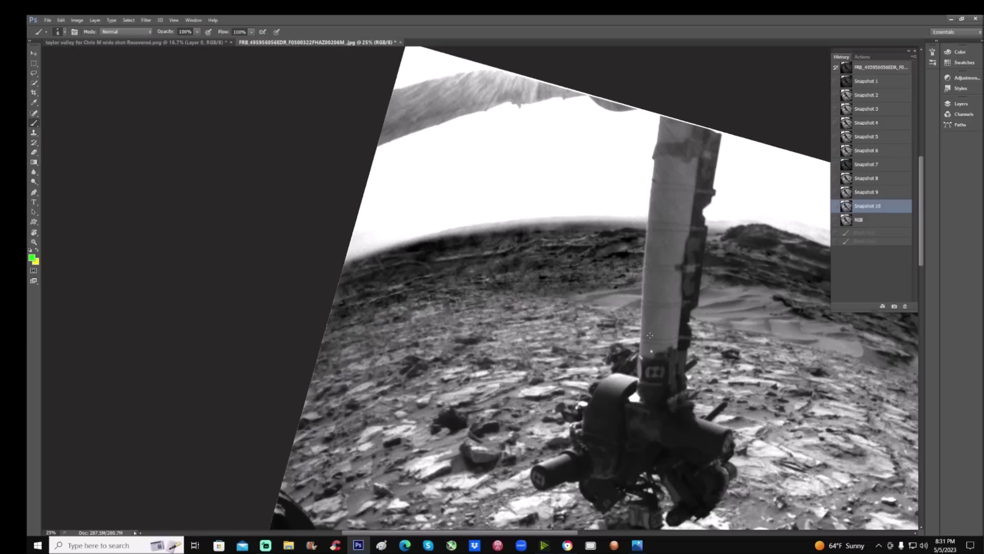